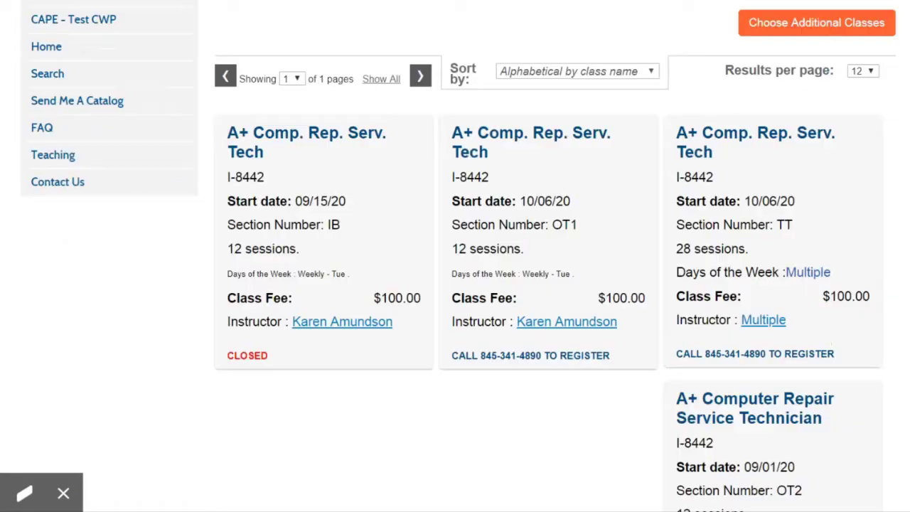
- Scroll down the class listing to bring the Beginner Word card into view
{"action": "scroll", "coordinate": [793, 238], "scroll_direction": "down", "scroll_amount": 1}
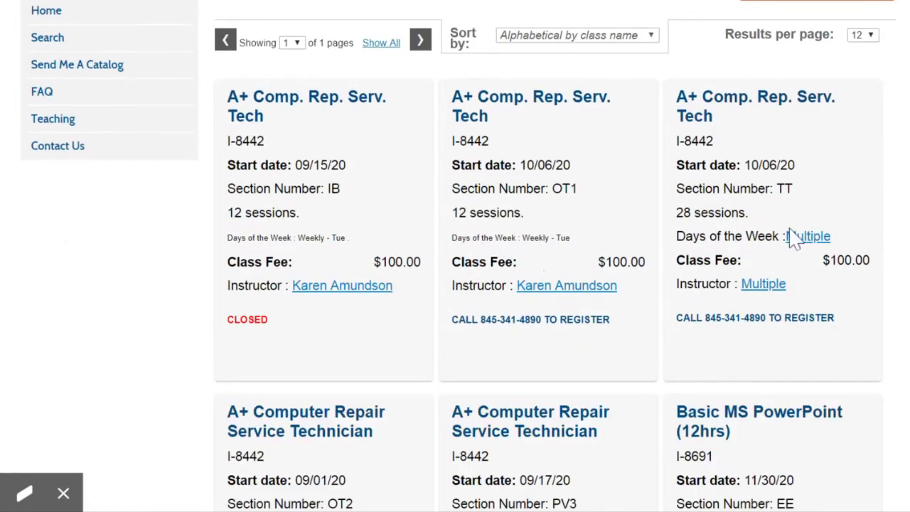
{"action": "scroll", "coordinate": [849, 347], "scroll_direction": "down", "scroll_amount": 5}
- Try adding Beginner Word to the cart, then scroll through the Step 1 profile form
{"action": "left_click", "coordinate": [711, 186]}
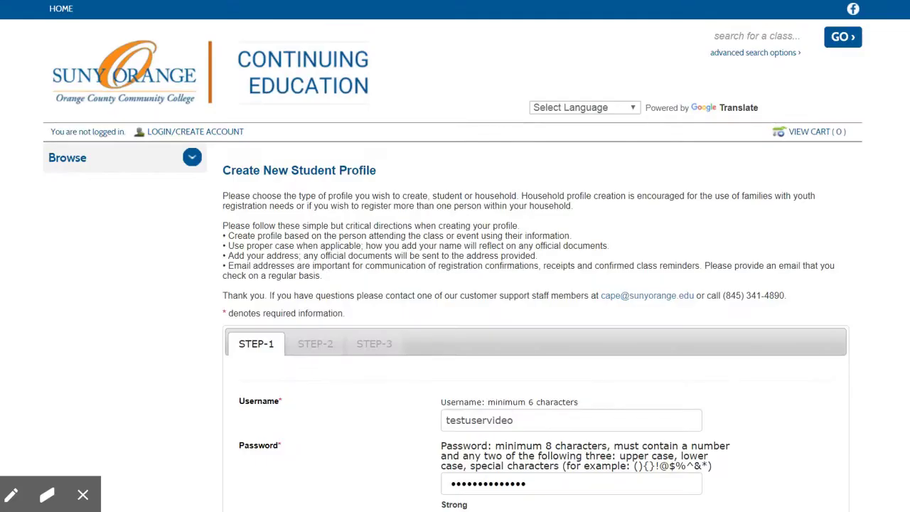
{"action": "scroll", "coordinate": [455, 284], "scroll_direction": "down", "scroll_amount": 3}
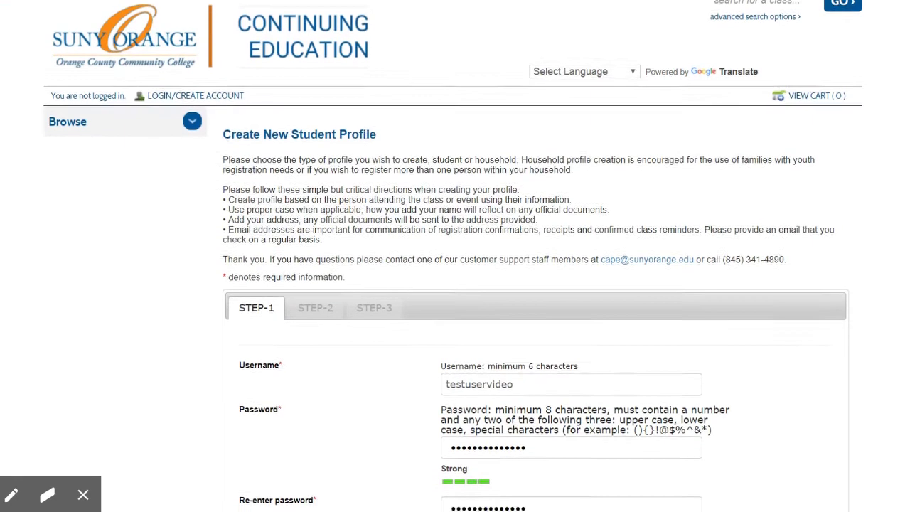
{"action": "scroll", "coordinate": [455, 285], "scroll_direction": "down", "scroll_amount": 2}
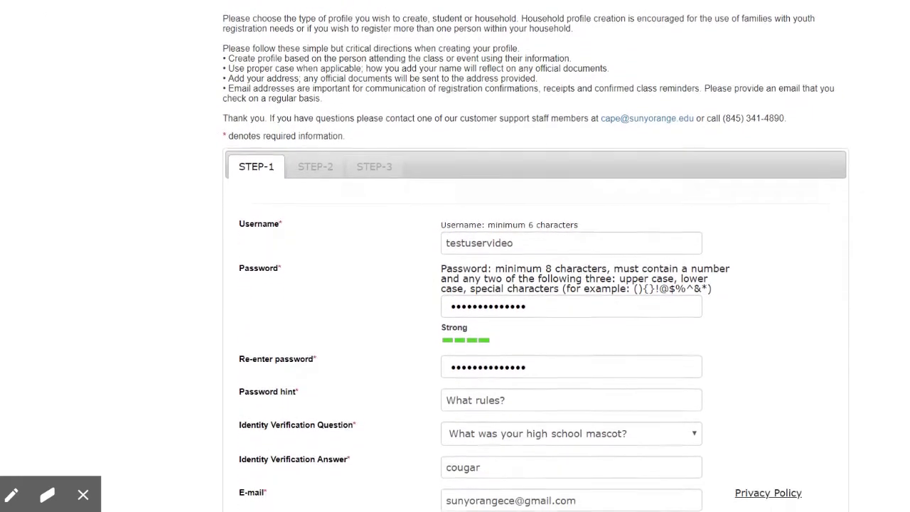
{"action": "scroll", "coordinate": [455, 284], "scroll_direction": "down", "scroll_amount": 2}
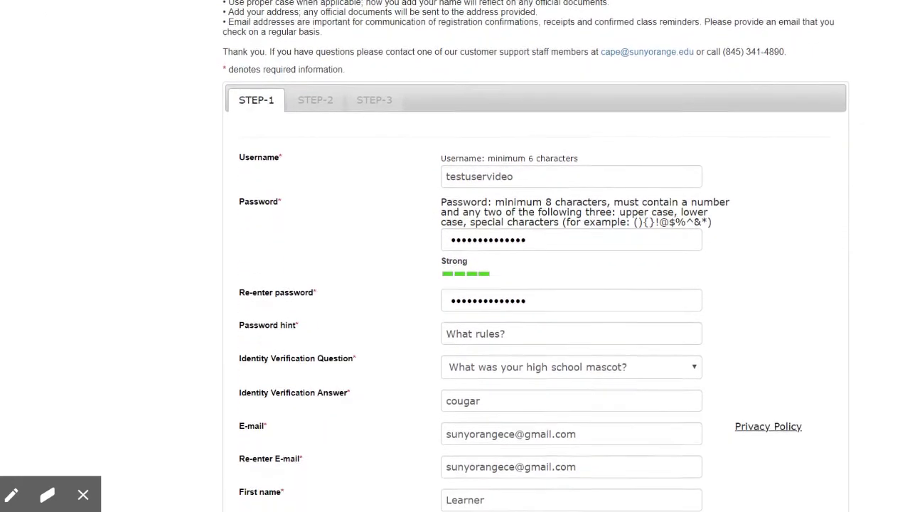
{"action": "scroll", "coordinate": [455, 284], "scroll_direction": "down", "scroll_amount": 3}
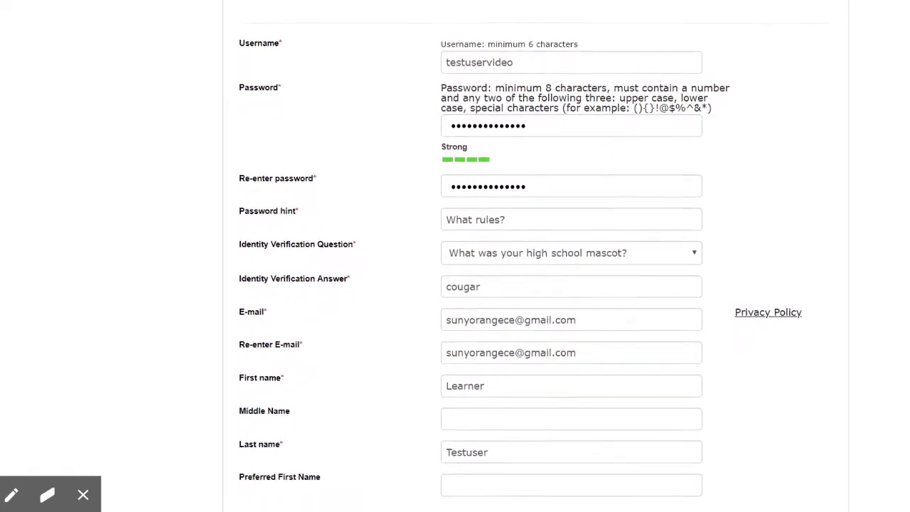
{"action": "scroll", "coordinate": [456, 285], "scroll_direction": "down", "scroll_amount": 3}
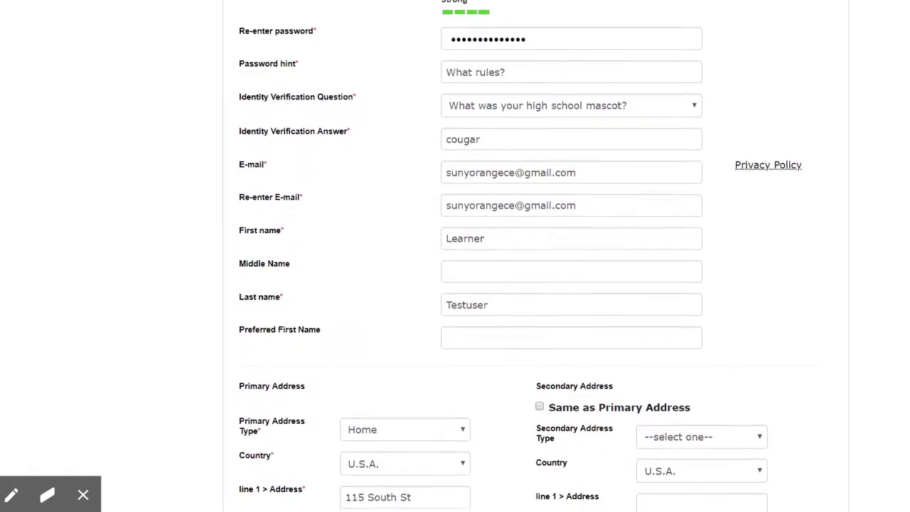
{"action": "scroll", "coordinate": [455, 285], "scroll_direction": "down", "scroll_amount": 3}
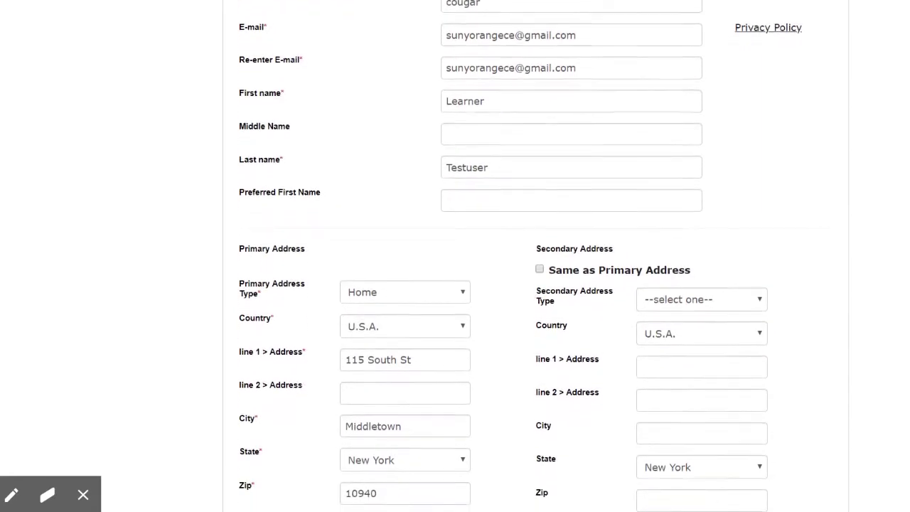
{"action": "scroll", "coordinate": [455, 285], "scroll_direction": "down", "scroll_amount": 3}
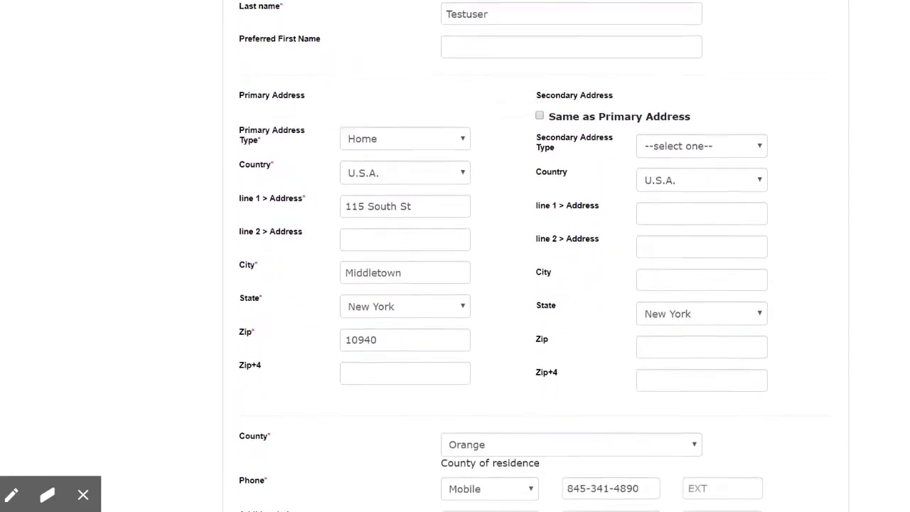
{"action": "scroll", "coordinate": [455, 285], "scroll_direction": "down", "scroll_amount": 1}
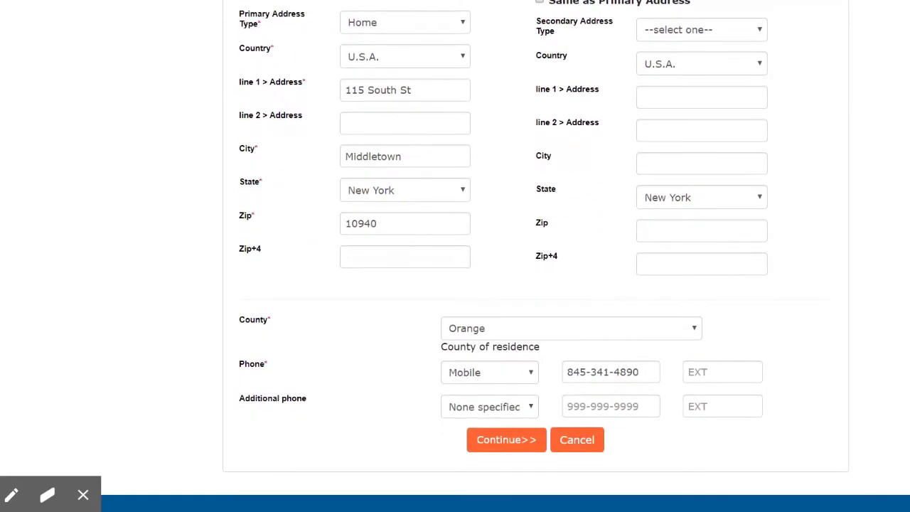
- Advance to Step 2 and submit the birthdate and demographic details
{"action": "left_click", "coordinate": [509, 451]}
{"action": "scroll", "coordinate": [583, 398], "scroll_direction": "down", "scroll_amount": 3}
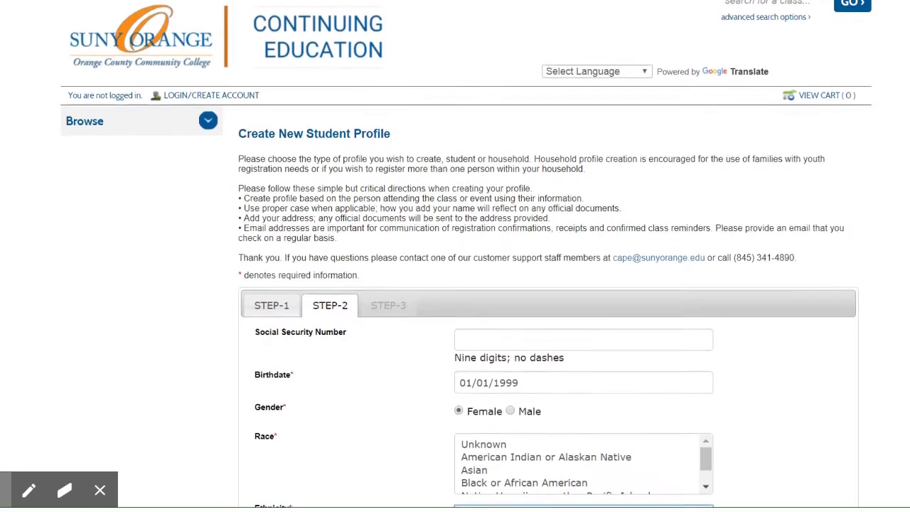
{"action": "scroll", "coordinate": [455, 285], "scroll_direction": "down", "scroll_amount": 2}
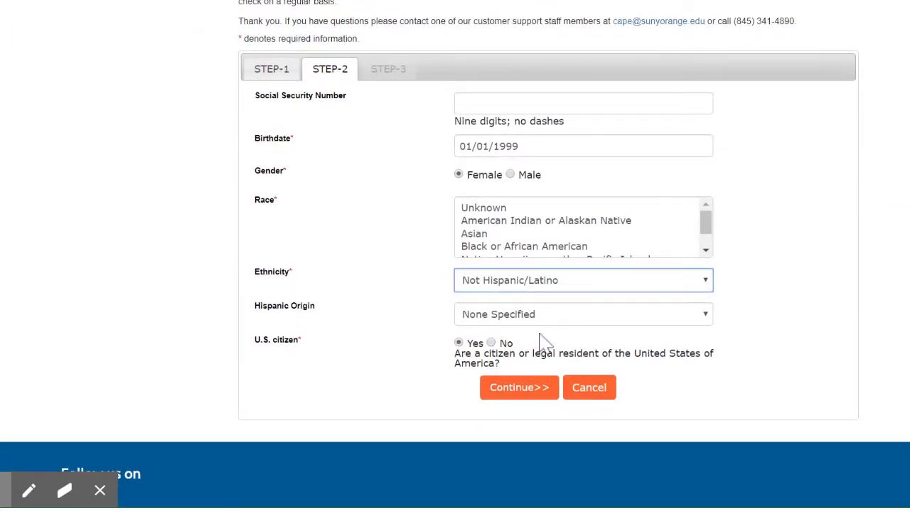
{"action": "left_click", "coordinate": [521, 388]}
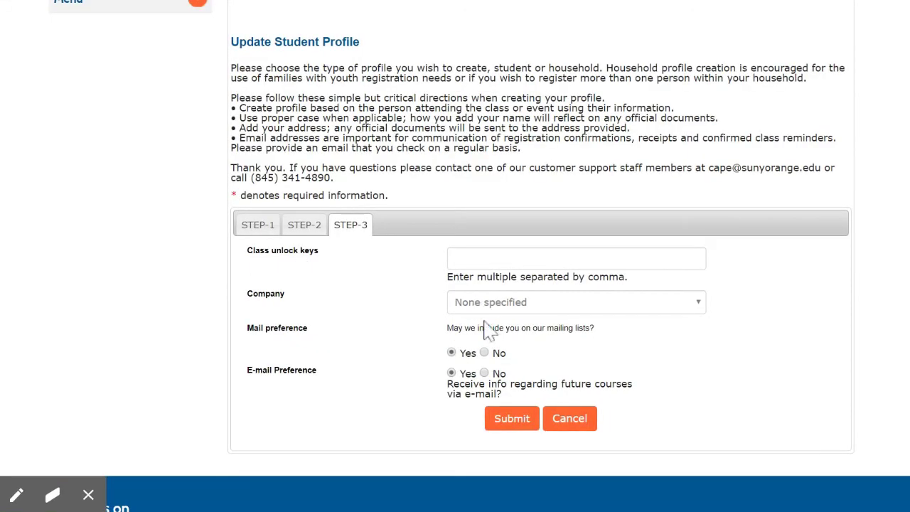
- Enter the class unlock key on Step 3 and submit the new student profile
{"action": "left_click", "coordinate": [509, 421]}
{"action": "left_click", "coordinate": [477, 256]}
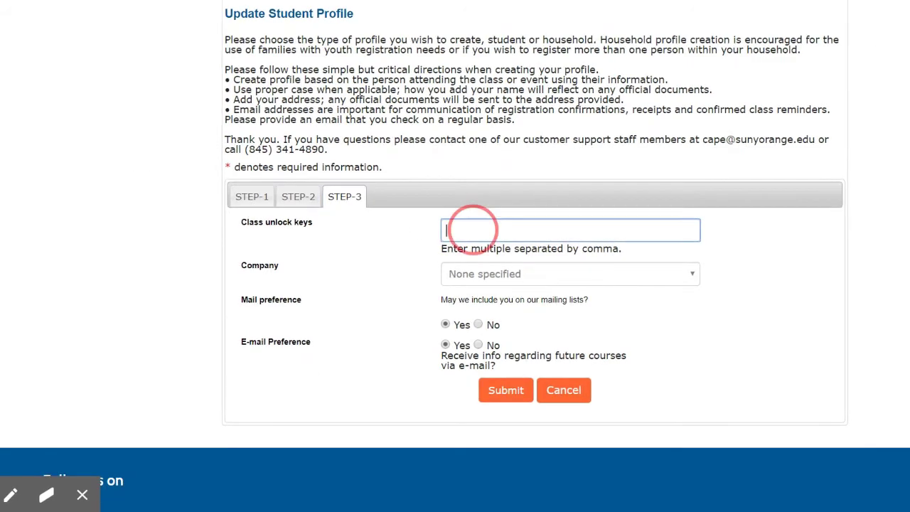
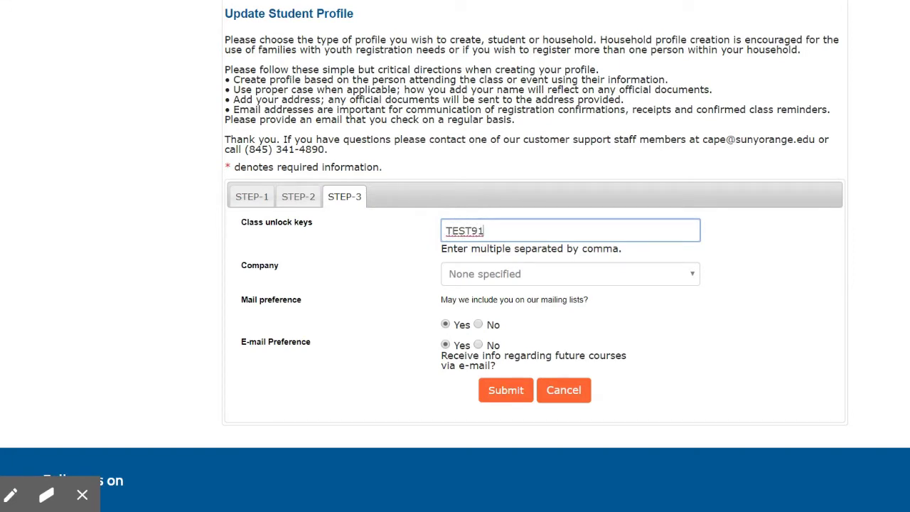
{"action": "key", "text": "Tab"}
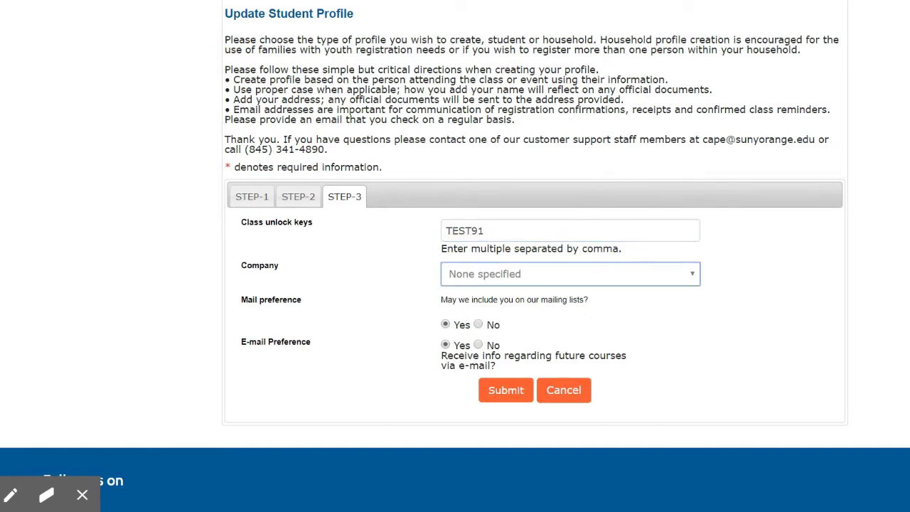
{"action": "left_click", "coordinate": [505, 399]}
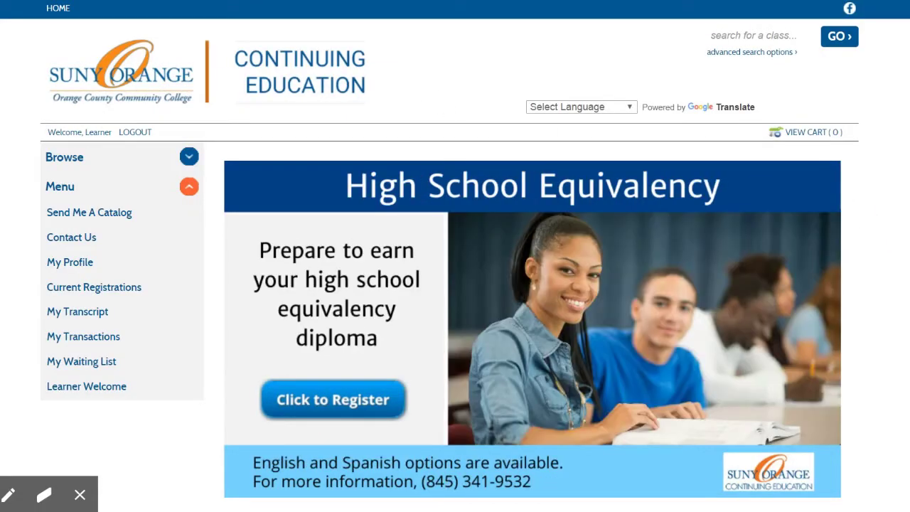
- Log out of the new student account from the header
{"action": "double_click", "coordinate": [96, 132]}
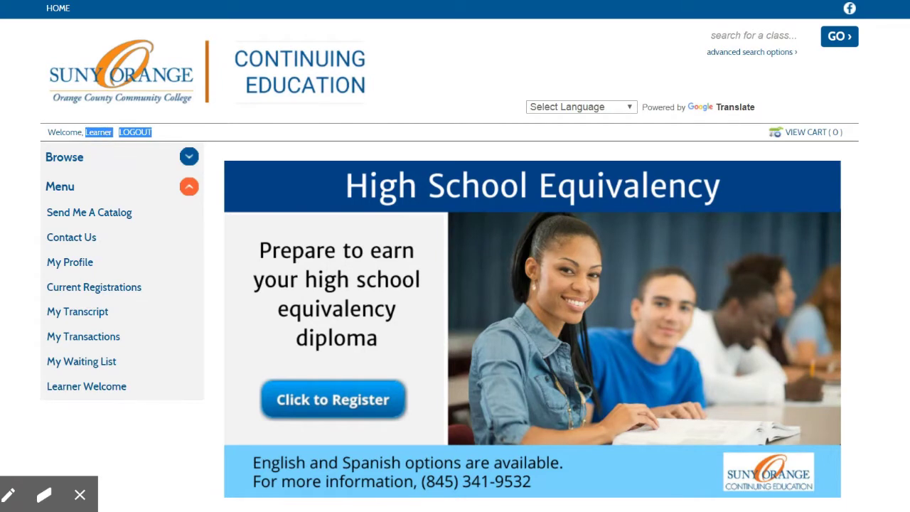
{"action": "left_click", "coordinate": [96, 135]}
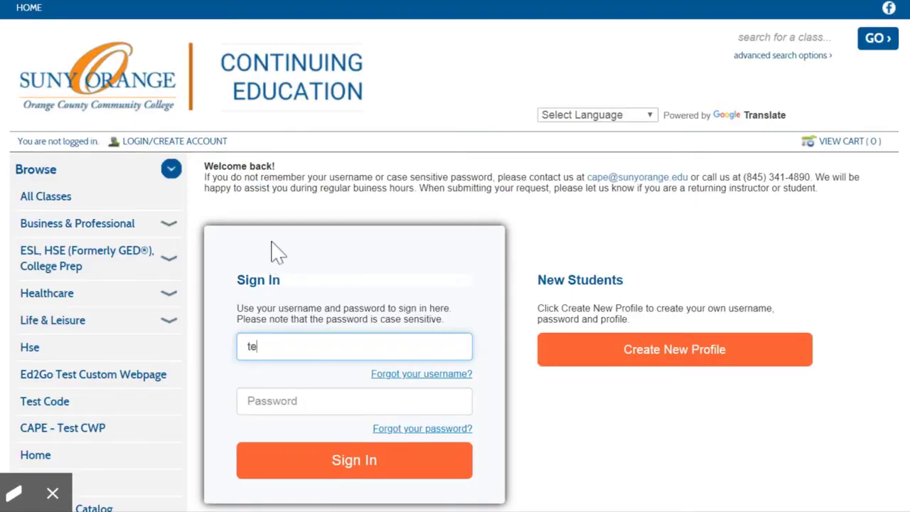
- Sign back in with the new account's username and password
{"action": "type", "text": "stuservideo"}
{"action": "key", "text": "Tab"}
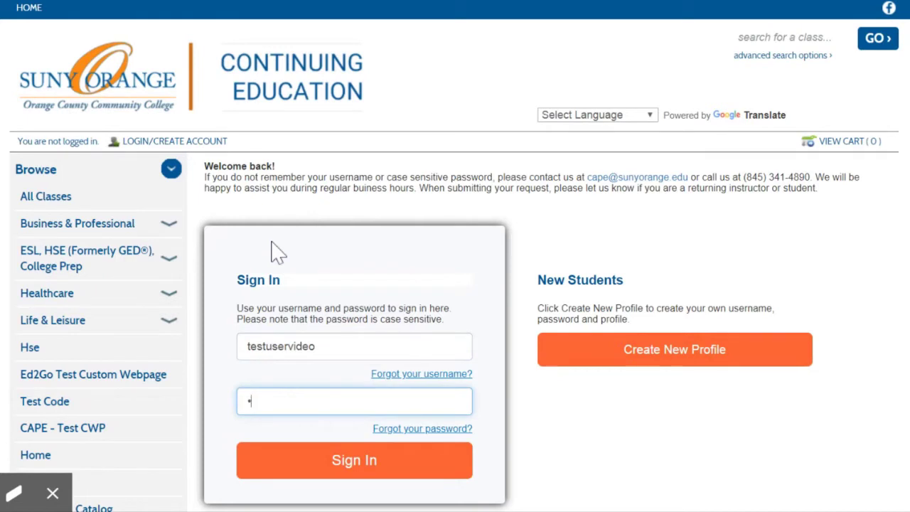
{"action": "left_click", "coordinate": [325, 473]}
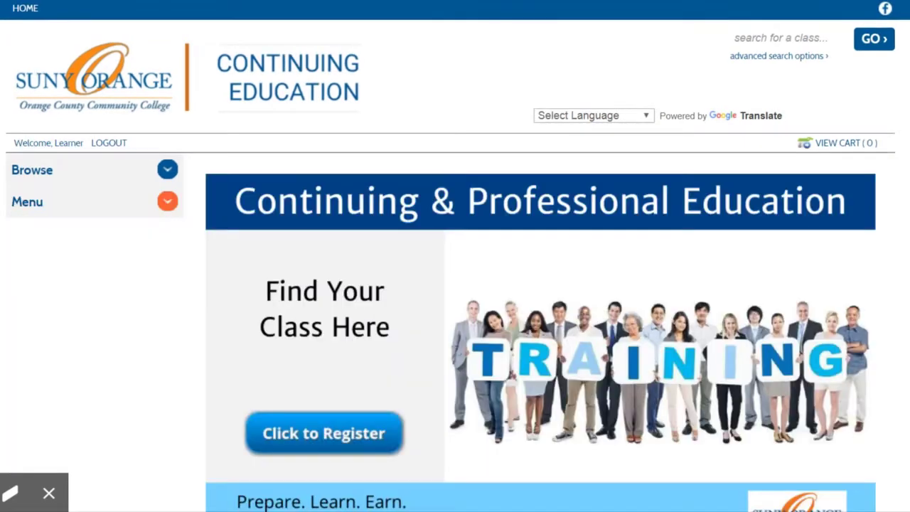
- Open My Profile from the account menu and go to the Step 3 tab
{"action": "left_click", "coordinate": [166, 204]}
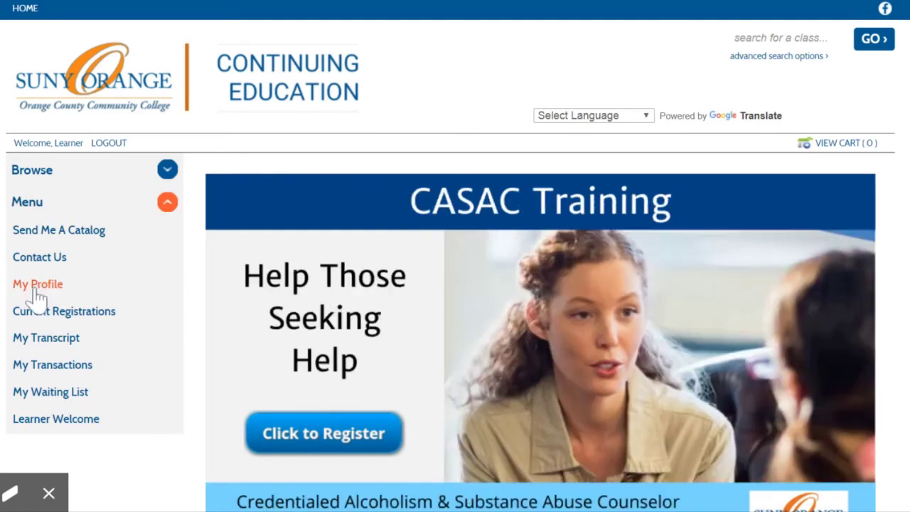
{"action": "left_click", "coordinate": [35, 290]}
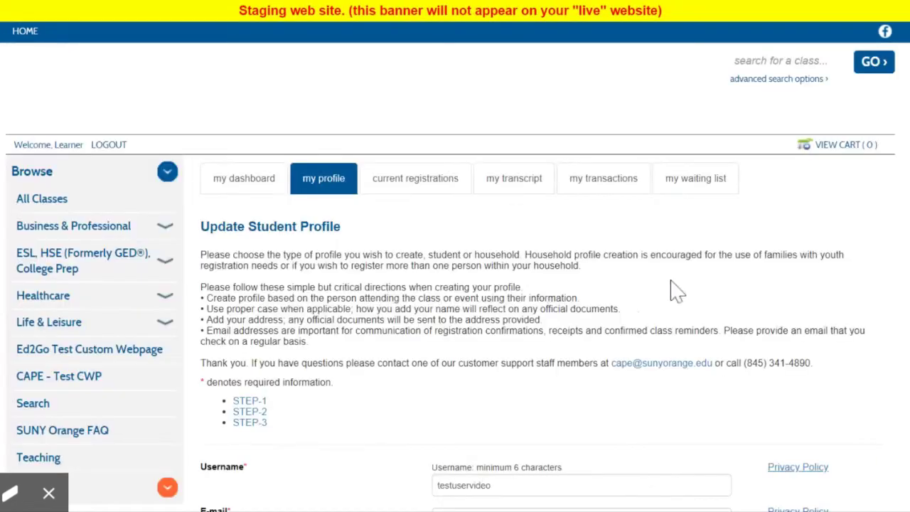
{"action": "scroll", "coordinate": [541, 285], "scroll_direction": "down", "scroll_amount": 10}
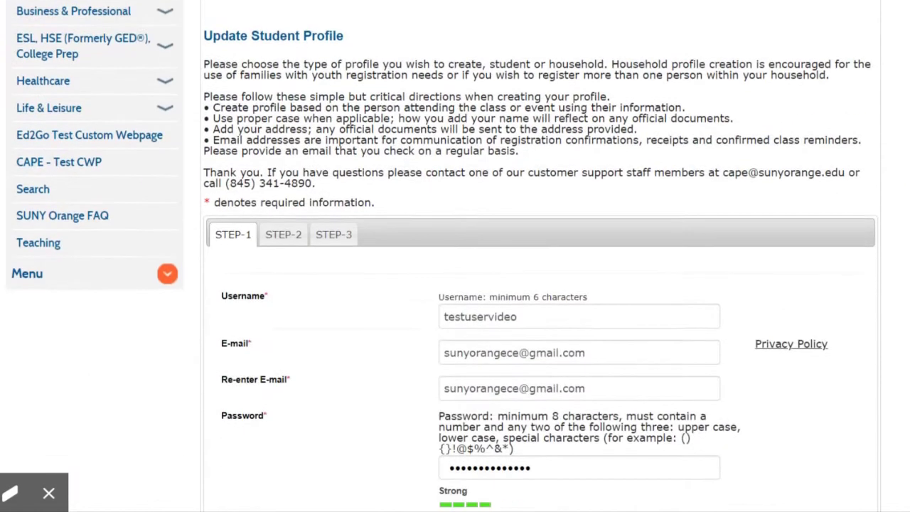
{"action": "scroll", "coordinate": [456, 285], "scroll_direction": "down", "scroll_amount": 3}
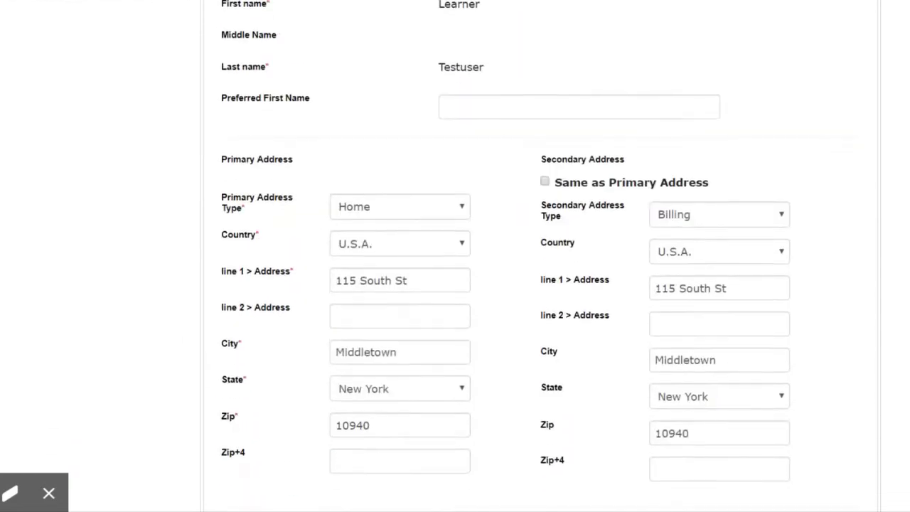
{"action": "scroll", "coordinate": [456, 284], "scroll_direction": "down", "scroll_amount": 4}
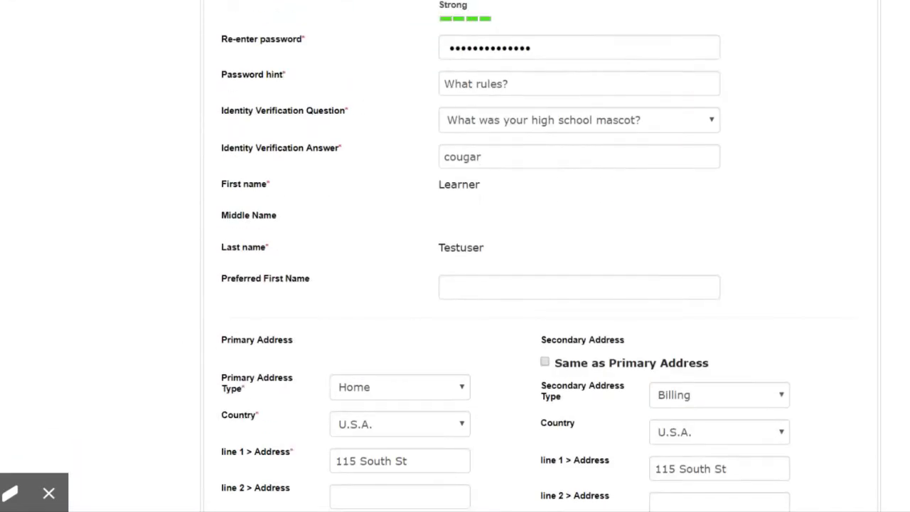
{"action": "scroll", "coordinate": [455, 285], "scroll_direction": "up", "scroll_amount": 5}
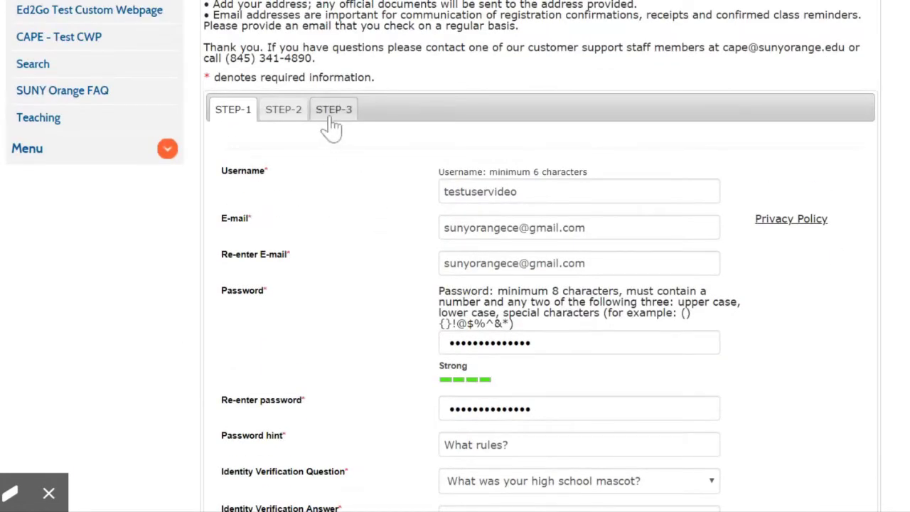
{"action": "left_click", "coordinate": [332, 127]}
- Enter the class unlock key, dismiss the validation alert, and submit the profile
{"action": "left_click", "coordinate": [463, 145]}
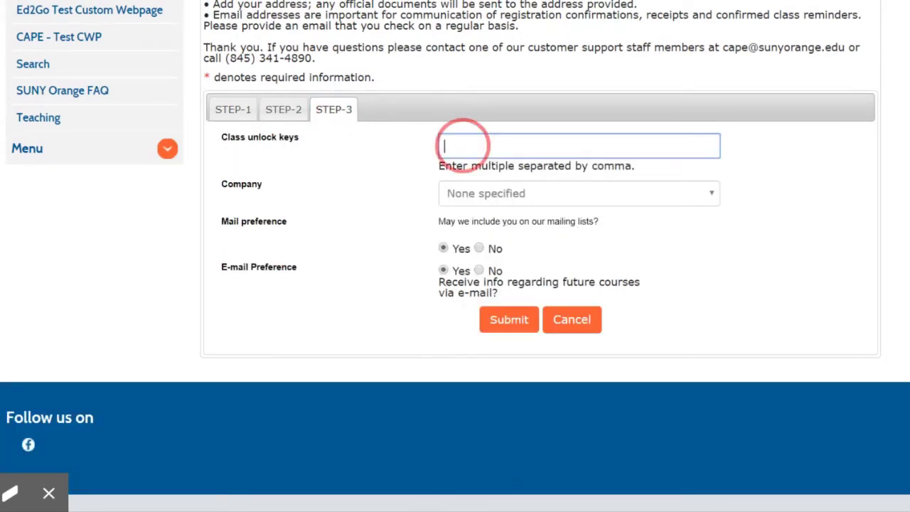
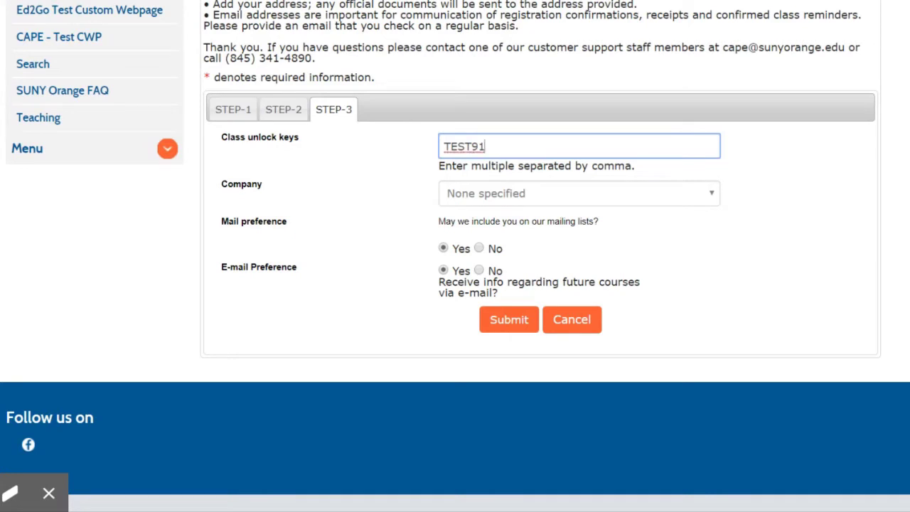
{"action": "key", "text": "Tab"}
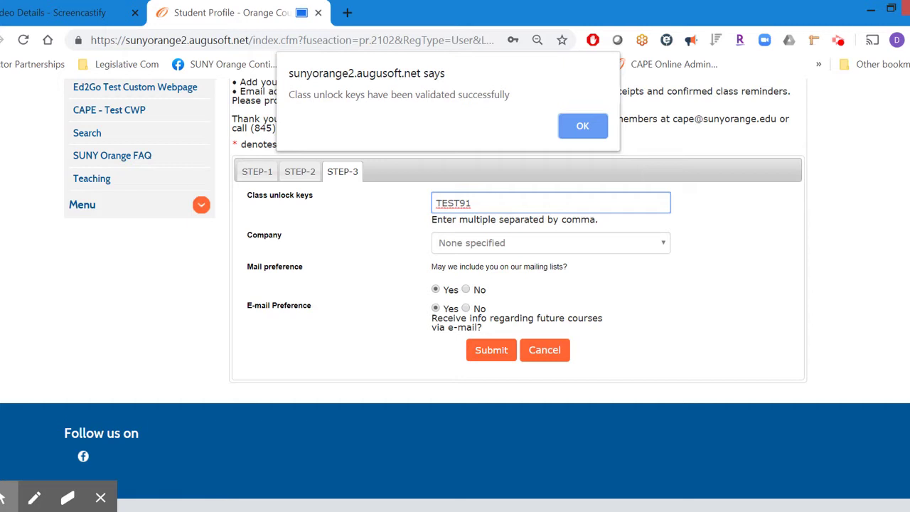
{"action": "key", "text": "Return"}
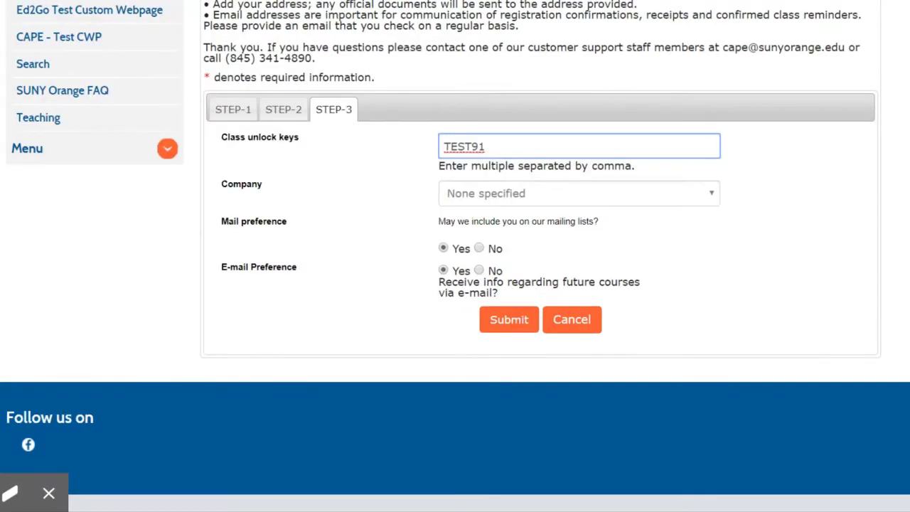
{"action": "key", "text": "Tab"}
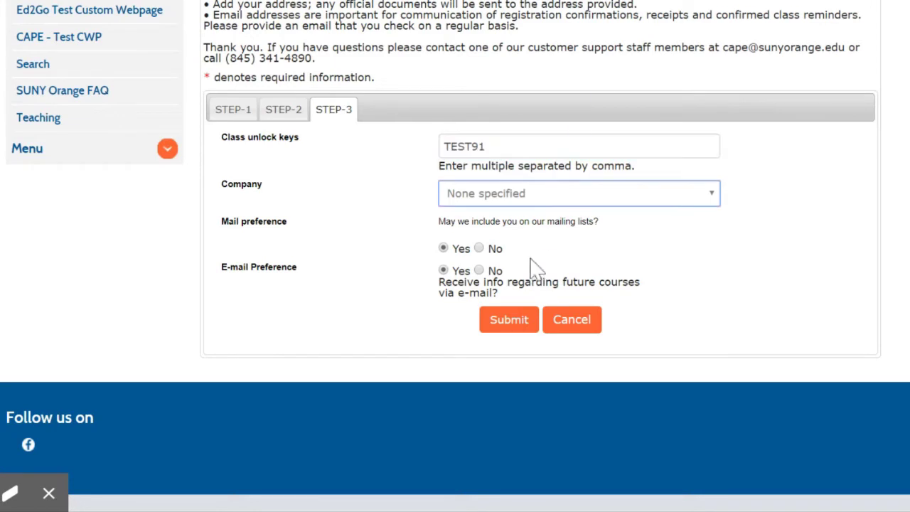
{"action": "left_click", "coordinate": [503, 321]}
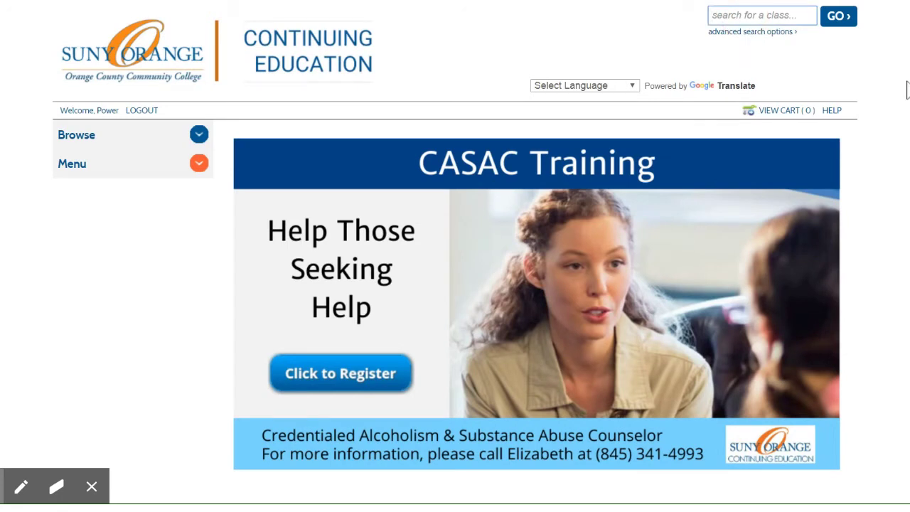
- Search classes for 'Word' and scroll to Beginner Word ($175.00, 18 seats left)
{"action": "type", "text": "Word"}
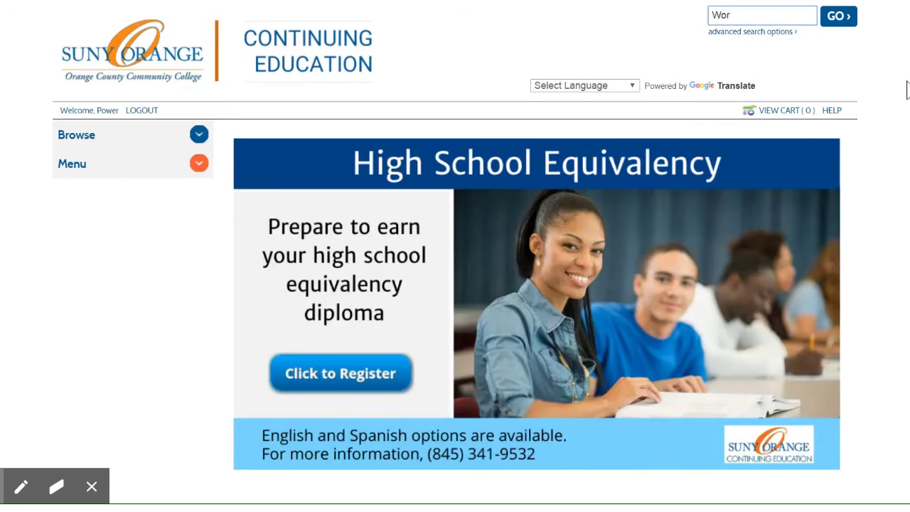
{"action": "left_click", "coordinate": [848, 28]}
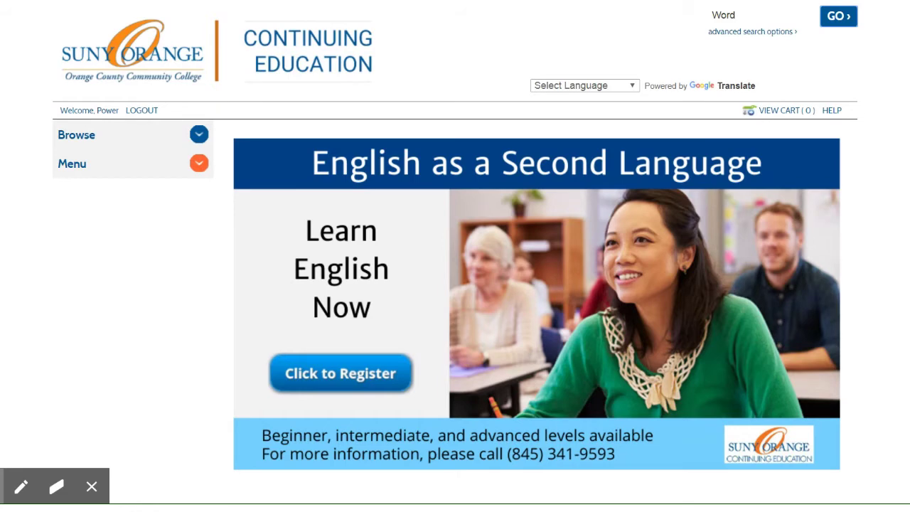
{"action": "key", "text": "Return"}
{"action": "scroll", "coordinate": [874, 206], "scroll_direction": "down", "scroll_amount": 3}
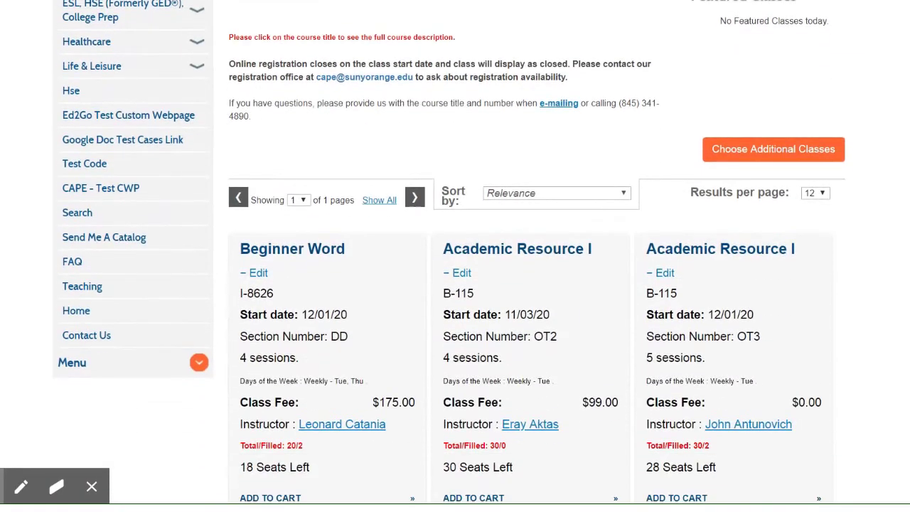
{"action": "scroll", "coordinate": [450, 252], "scroll_direction": "down", "scroll_amount": 1}
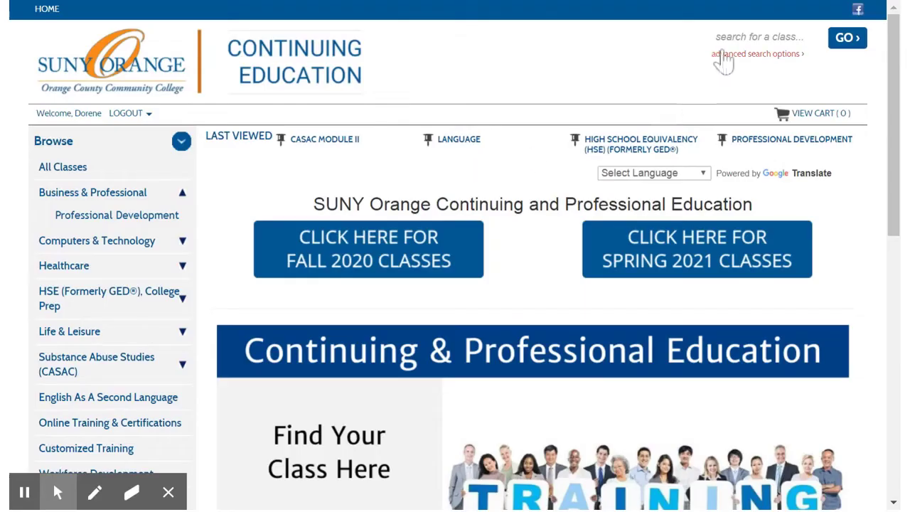
- Search classes for 'Security' and review the no-scheduled-classes message and unscheduled matches
{"action": "left_click", "coordinate": [729, 37]}
{"action": "type", "text": "S"}
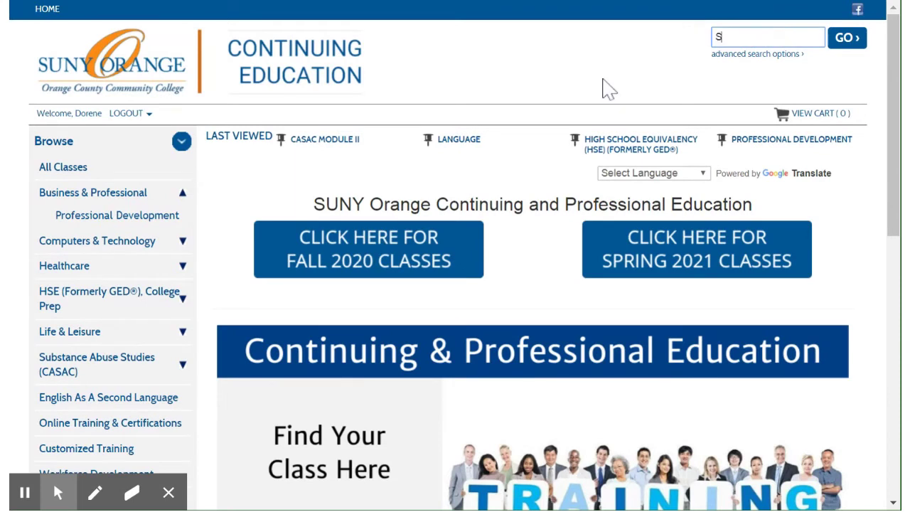
{"action": "type", "text": "ecurity"}
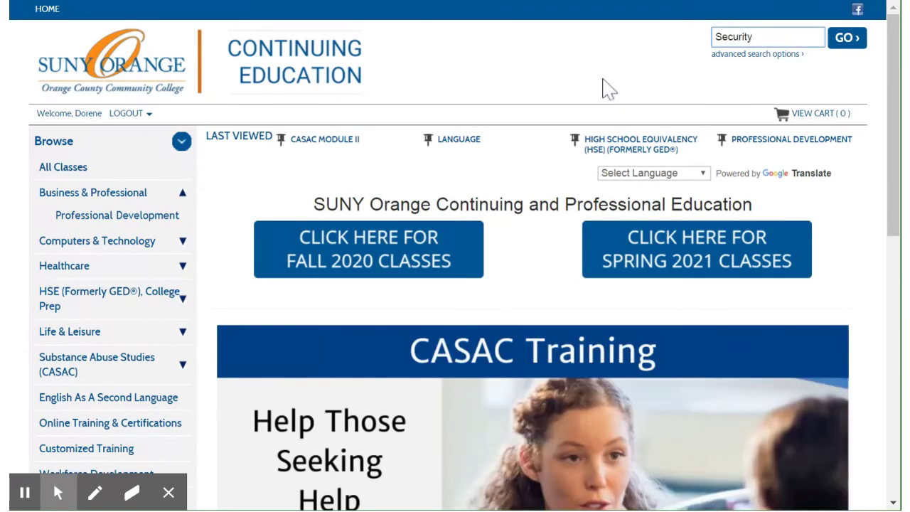
{"action": "left_click", "coordinate": [847, 40]}
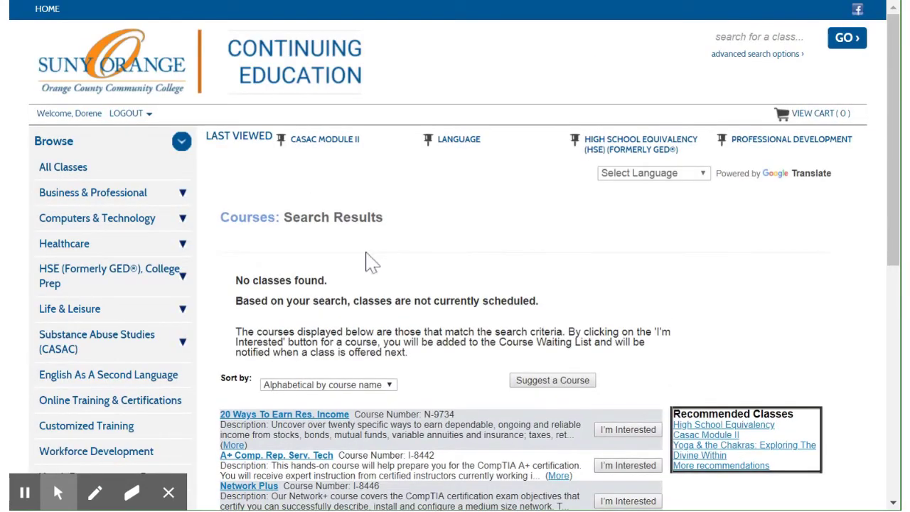
{"action": "left_click", "coordinate": [248, 251]}
{"action": "left_click_drag", "start_coordinate": [247, 259], "coordinate": [297, 249]}
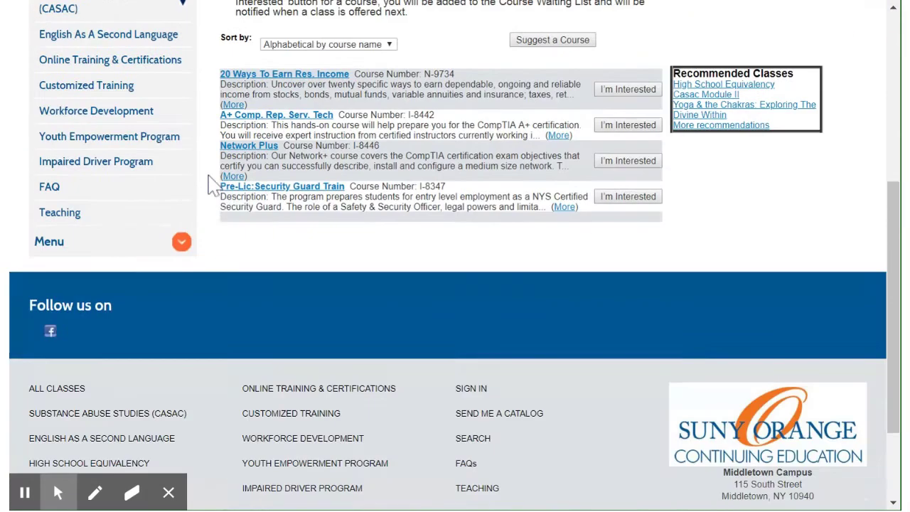
{"action": "scroll", "coordinate": [213, 188], "scroll_direction": "down", "scroll_amount": 5}
{"action": "left_click", "coordinate": [181, 242]}
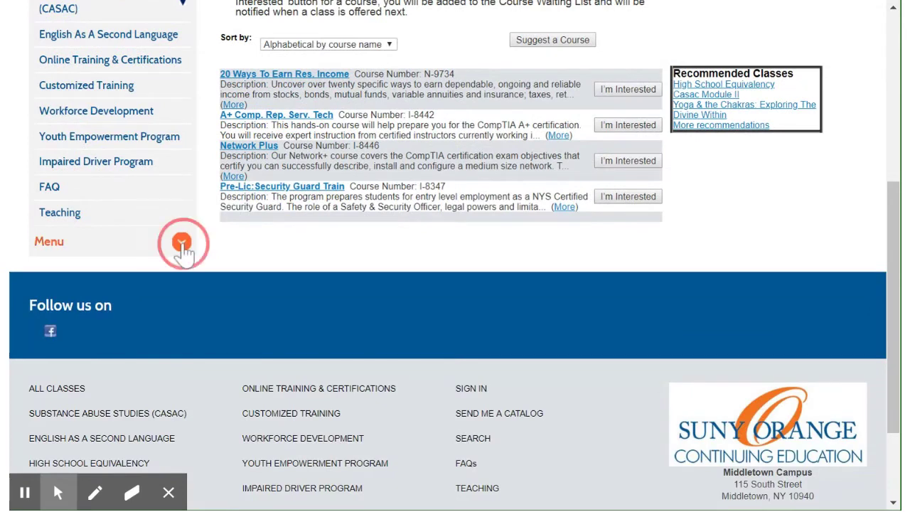
- Open the student profile page and go to the Step 3 tab
{"action": "left_click", "coordinate": [76, 304]}
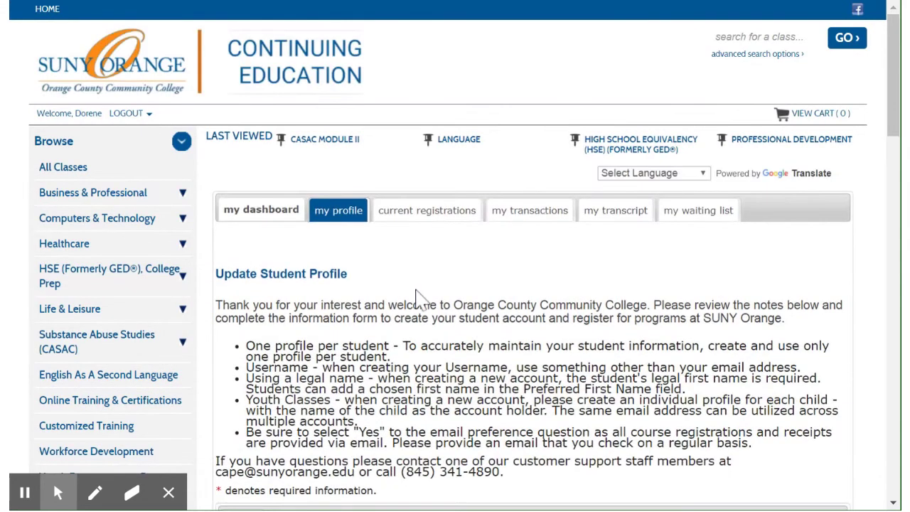
{"action": "left_click_drag", "start_coordinate": [893, 120], "coordinate": [897, 139]}
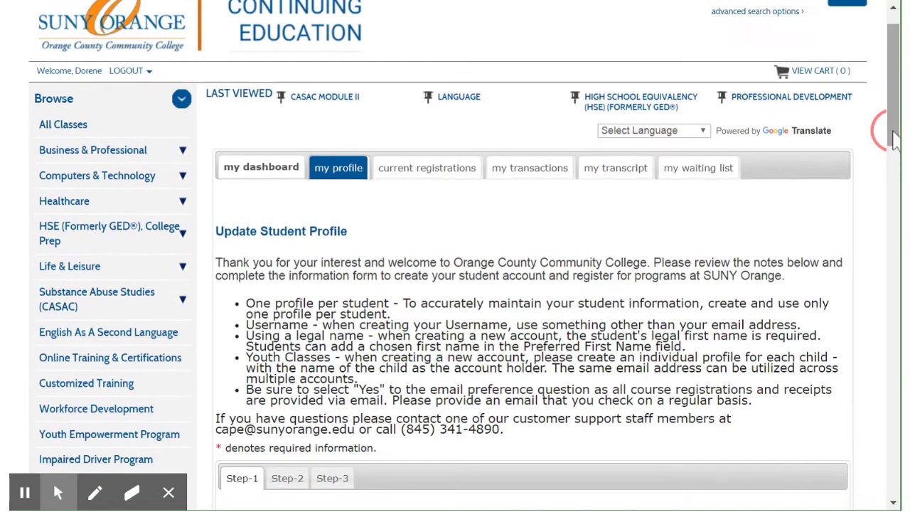
{"action": "left_click", "coordinate": [333, 478]}
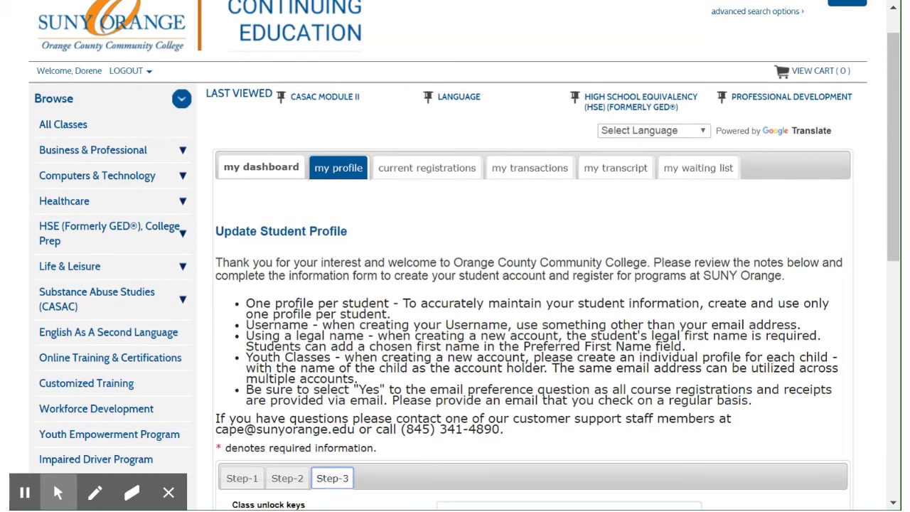
{"action": "left_click_drag", "start_coordinate": [894, 145], "coordinate": [896, 176]}
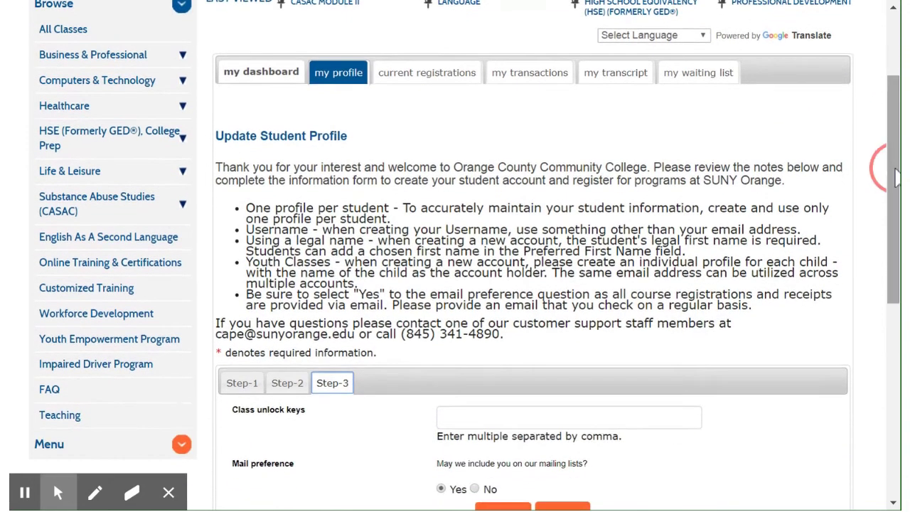
- Enter and validate the Security class unlock key, dismiss the alert, and resubmit the profile
{"action": "left_click", "coordinate": [471, 418]}
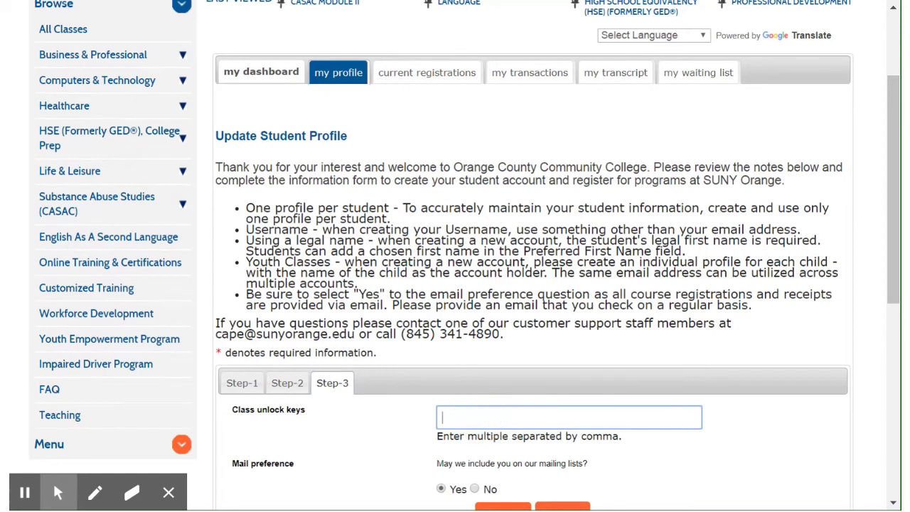
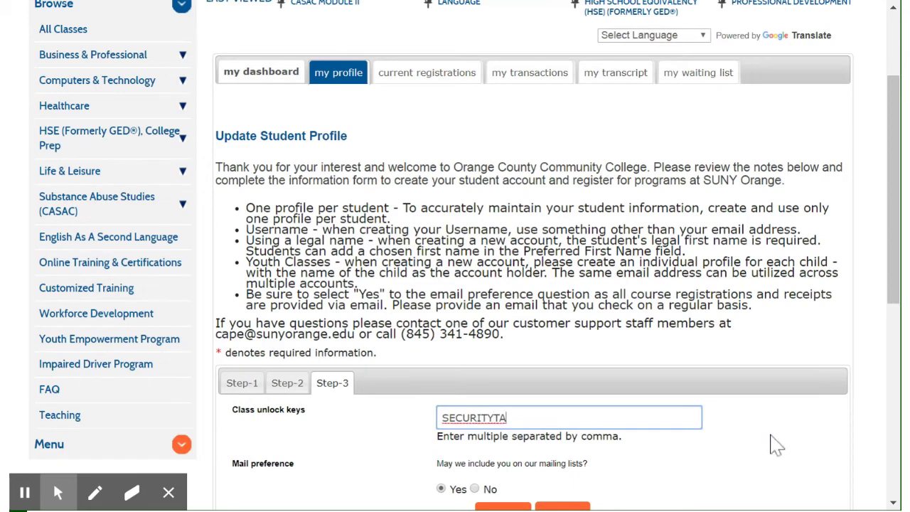
{"action": "left_click", "coordinate": [775, 443]}
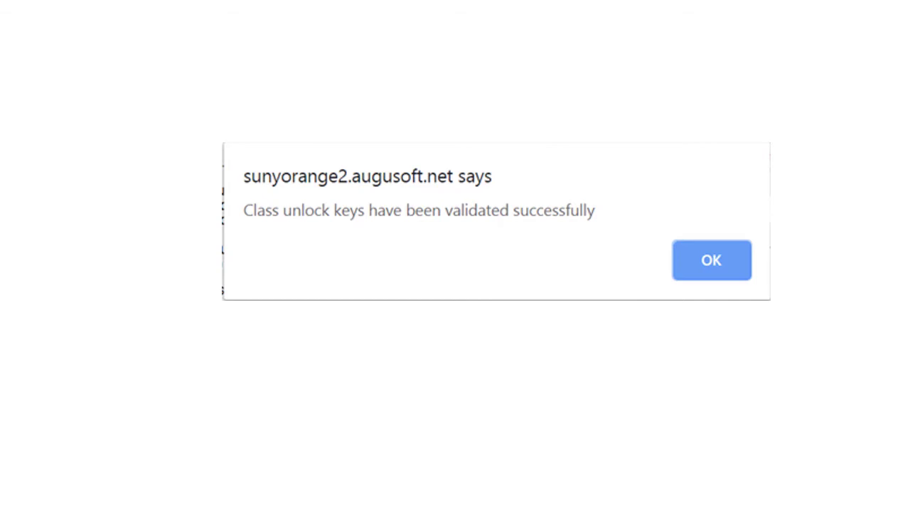
{"action": "key", "text": "Return"}
{"action": "scroll", "coordinate": [711, 443], "scroll_direction": "down", "scroll_amount": 1}
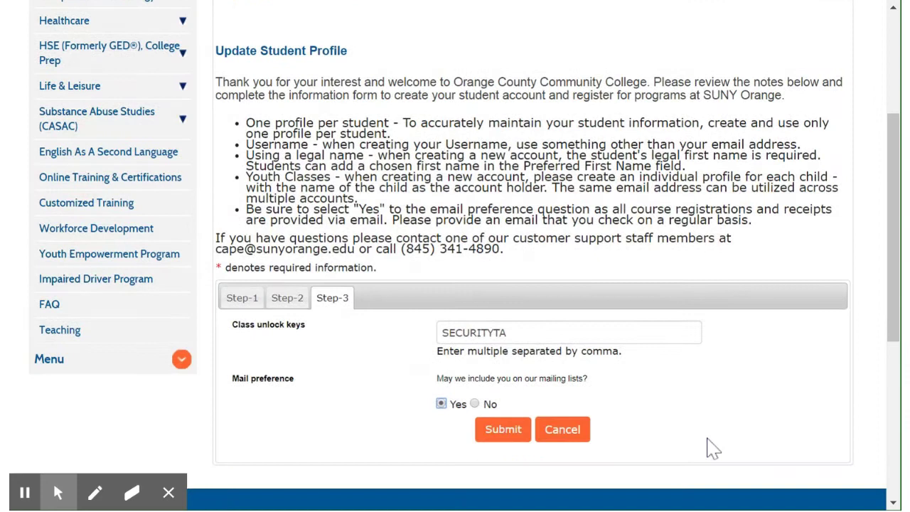
{"action": "left_click", "coordinate": [508, 439]}
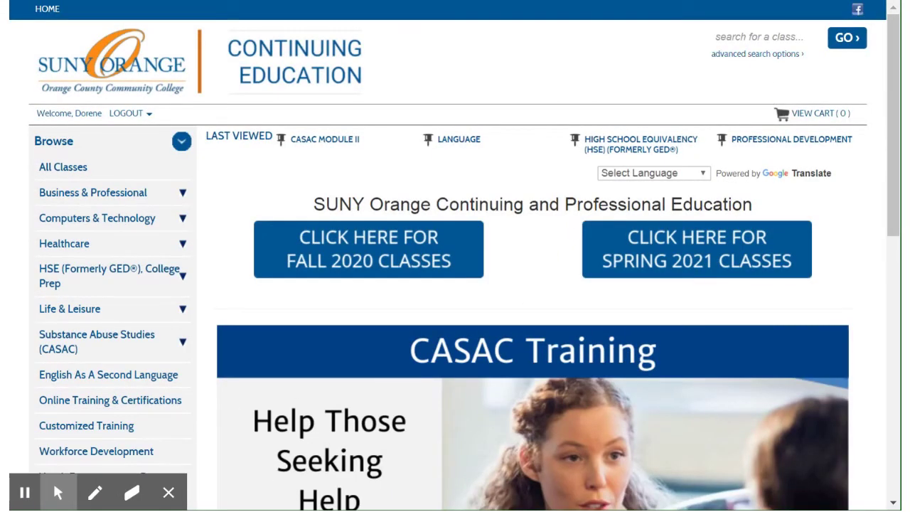
- Search the class catalogue for 'Security' and scroll to the Pre-Lic:Security Guard result
{"action": "left_click", "coordinate": [753, 39]}
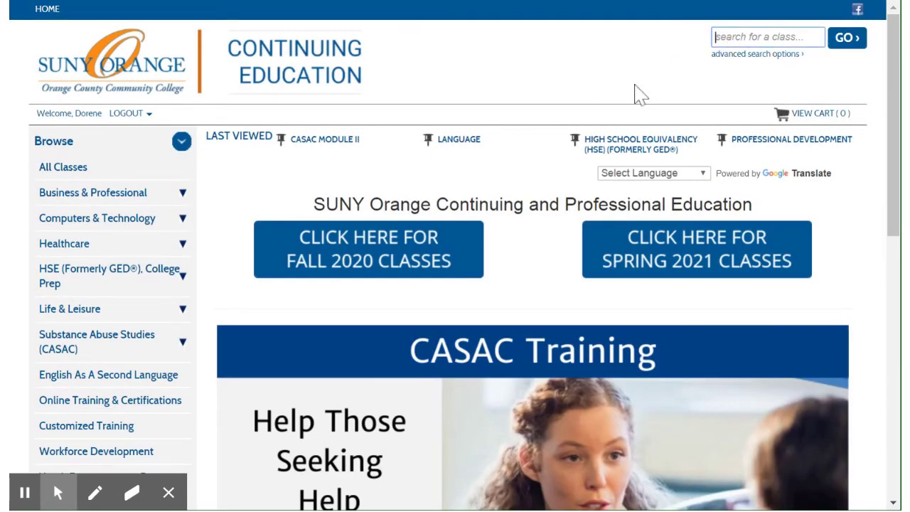
{"action": "type", "text": "Security"}
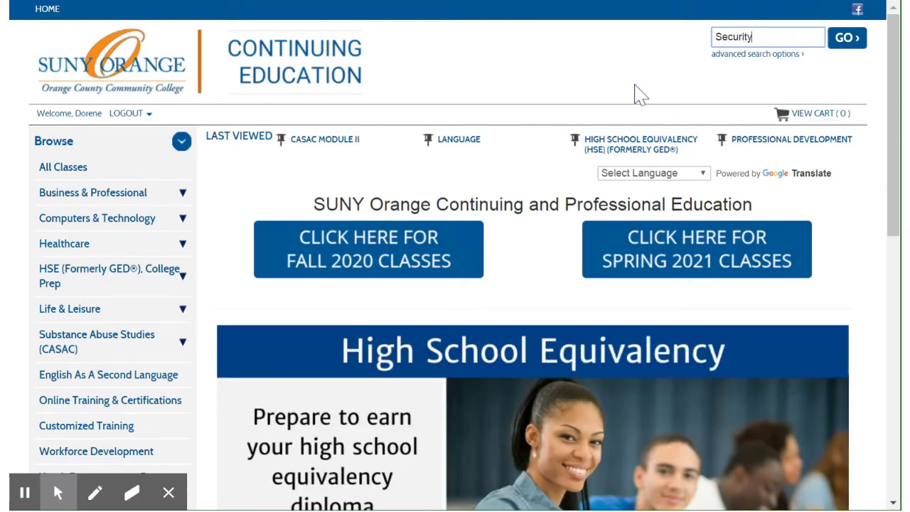
{"action": "left_click", "coordinate": [846, 42]}
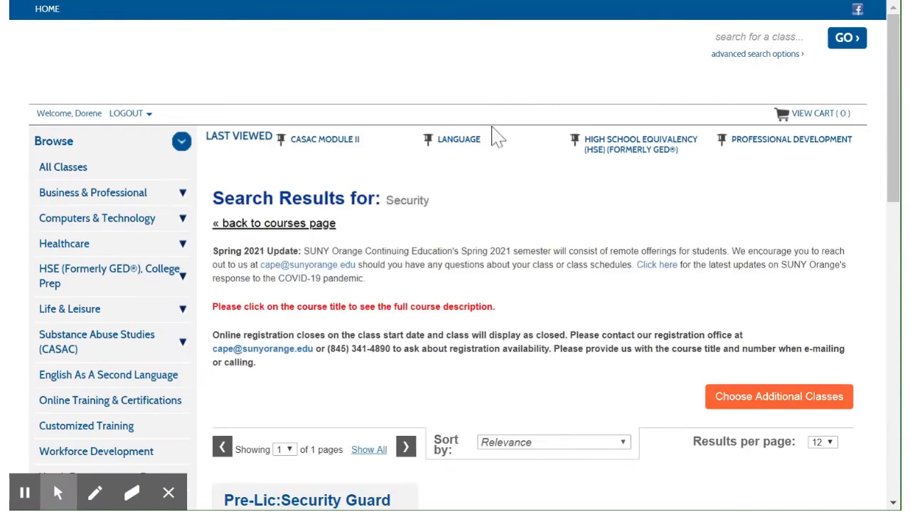
{"action": "scroll", "coordinate": [498, 139], "scroll_direction": "down", "scroll_amount": 5}
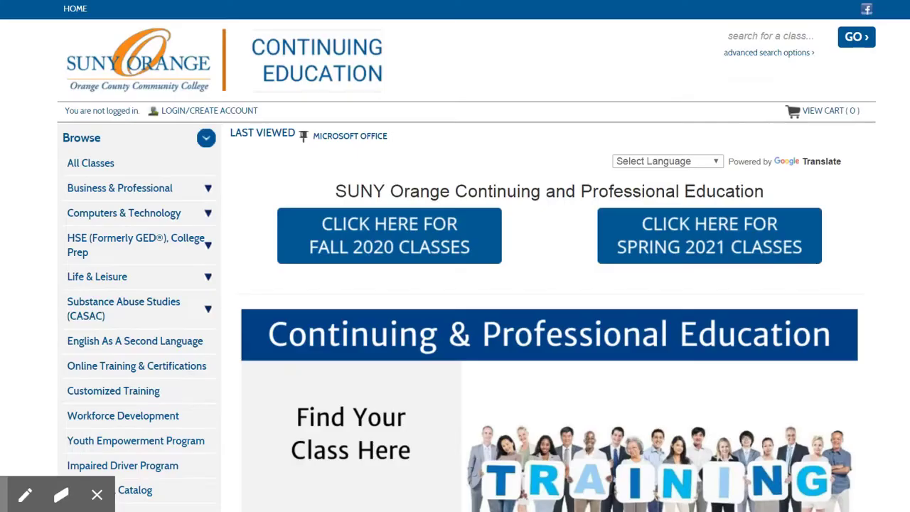
- Open the Beginner Word class (I-8626, section DD) from Computers & Technology > Microsoft Office
{"action": "left_click", "coordinate": [145, 221]}
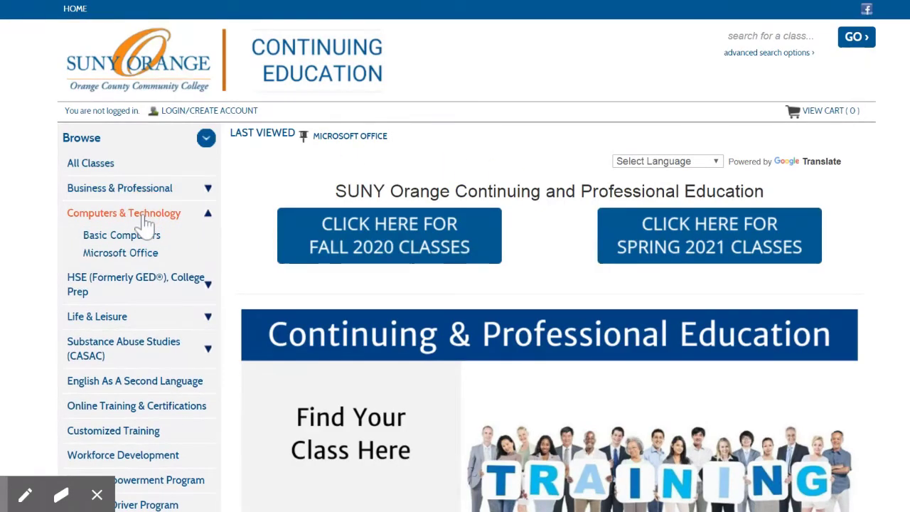
{"action": "left_click", "coordinate": [142, 257]}
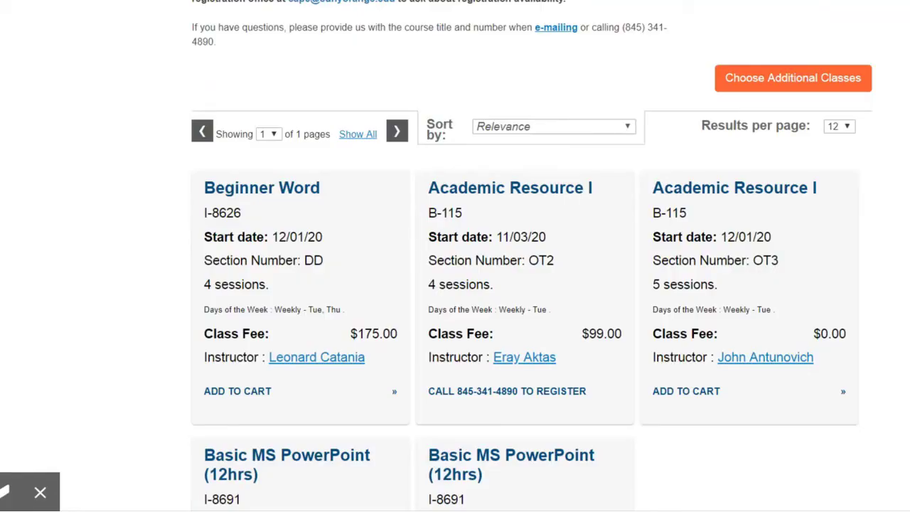
{"action": "scroll", "coordinate": [455, 285], "scroll_direction": "down", "scroll_amount": 1}
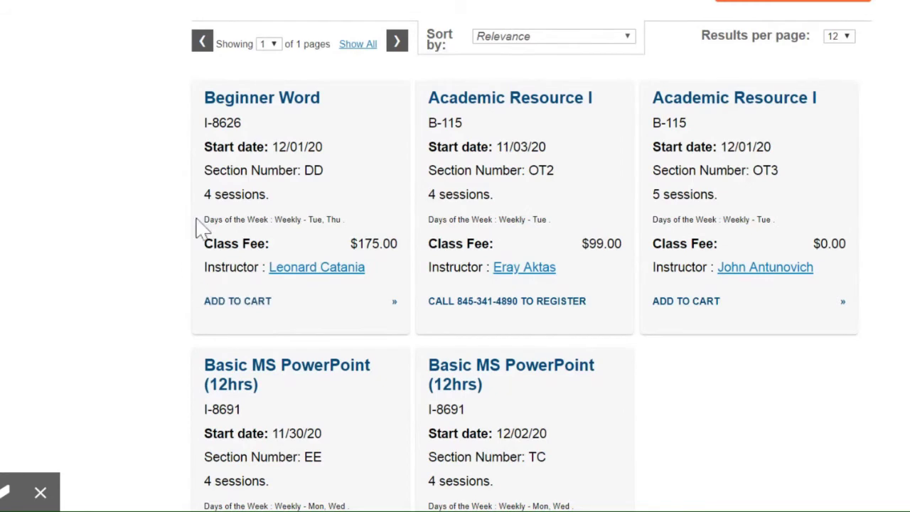
{"action": "left_click", "coordinate": [267, 112]}
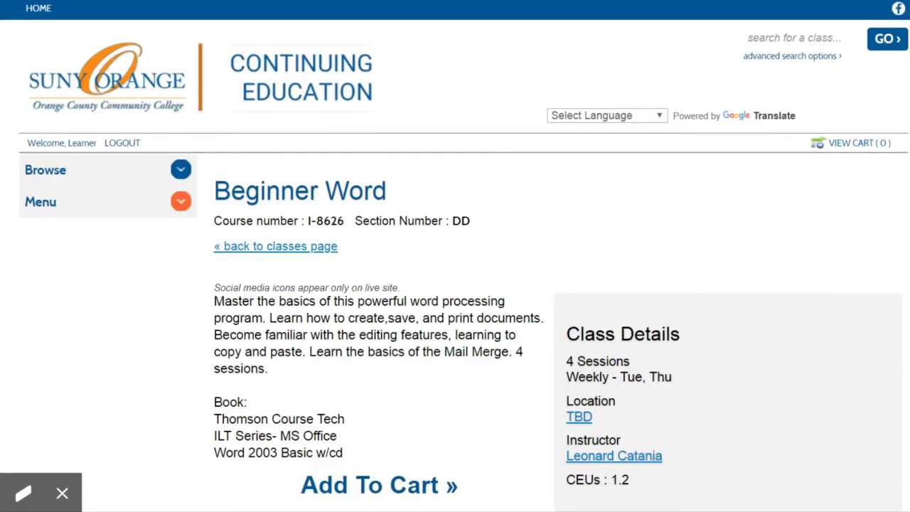
- Add Beginner Word to the cart so its page reads In Cart with 1 item
{"action": "scroll", "coordinate": [456, 256], "scroll_direction": "down", "scroll_amount": 3}
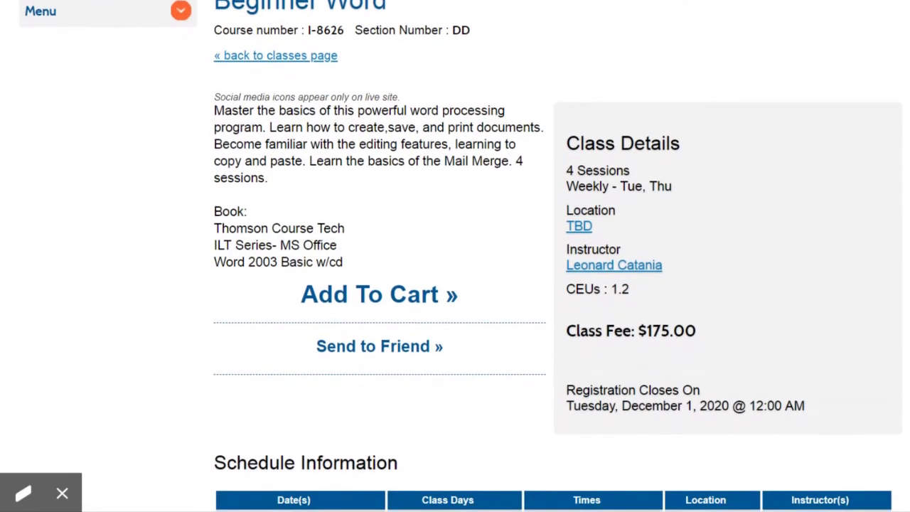
{"action": "scroll", "coordinate": [455, 256], "scroll_direction": "down", "scroll_amount": 1}
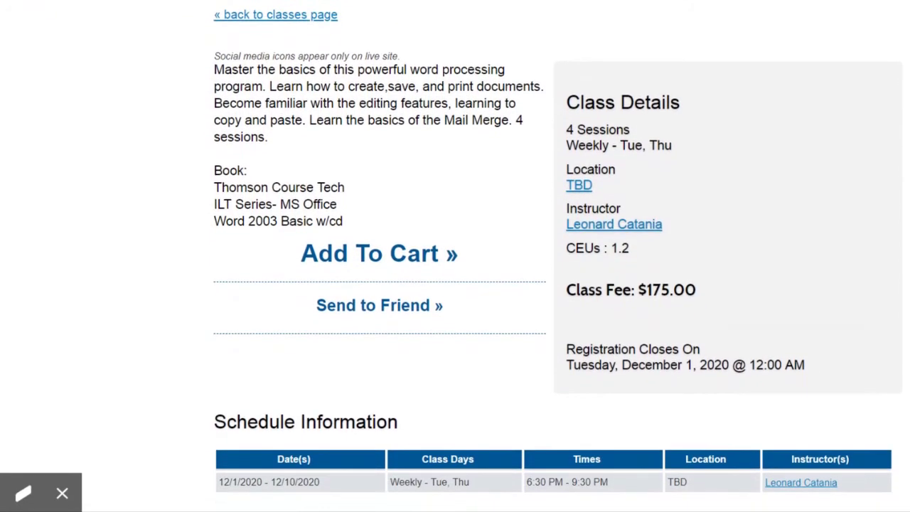
{"action": "scroll", "coordinate": [456, 256], "scroll_direction": "down", "scroll_amount": 1}
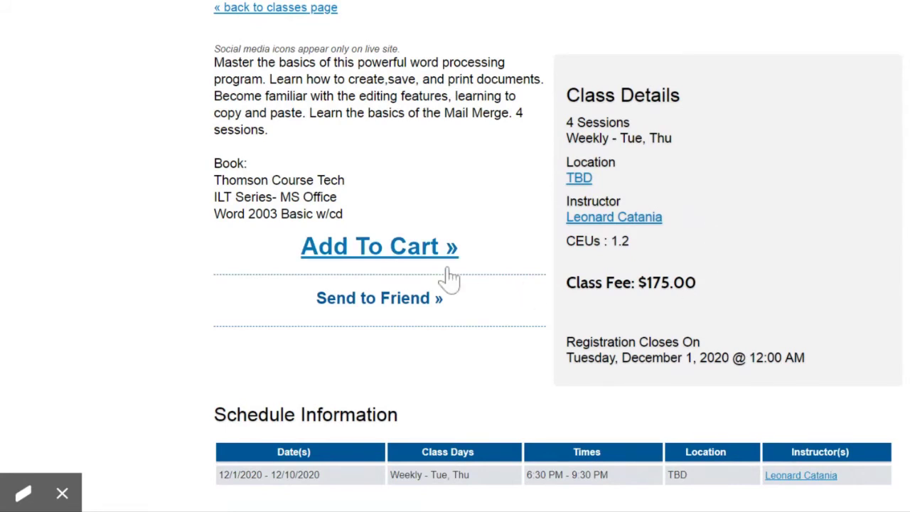
{"action": "left_click", "coordinate": [399, 255]}
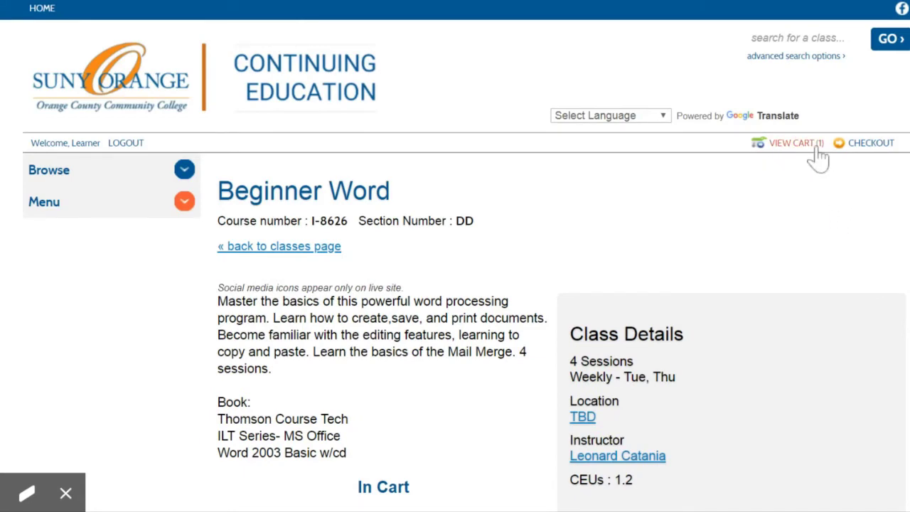
{"action": "scroll", "coordinate": [455, 390], "scroll_direction": "down", "scroll_amount": 3}
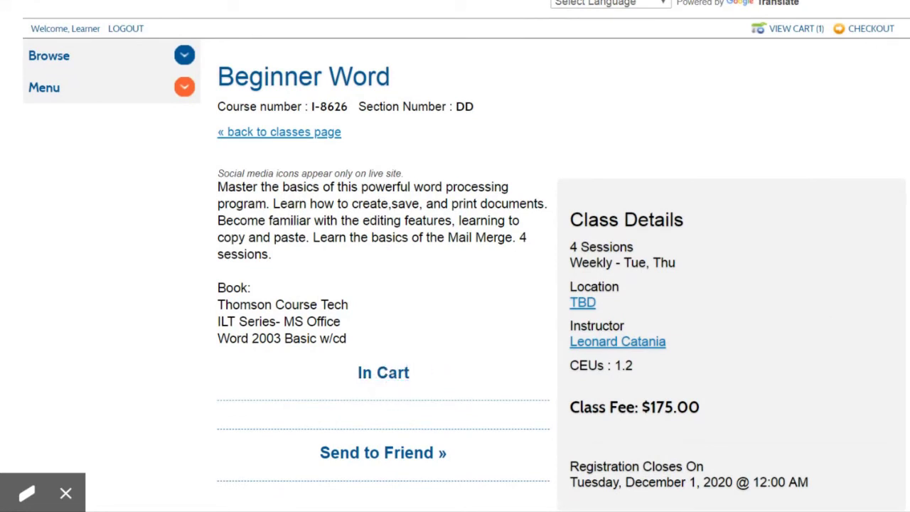
{"action": "scroll", "coordinate": [455, 256], "scroll_direction": "up", "scroll_amount": 3}
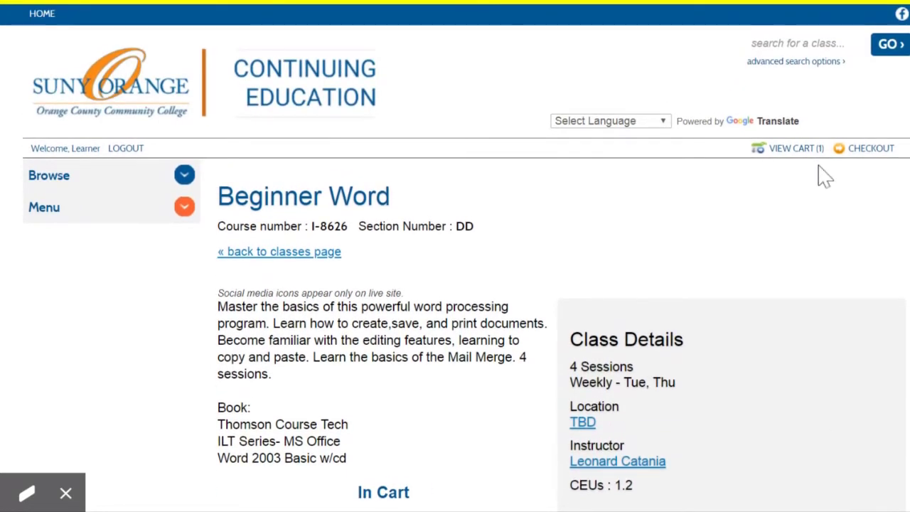
- Check out Beginner Word ($175.00) from the cart, agreeing to the registration policies, and continue to payment
{"action": "left_click", "coordinate": [804, 151]}
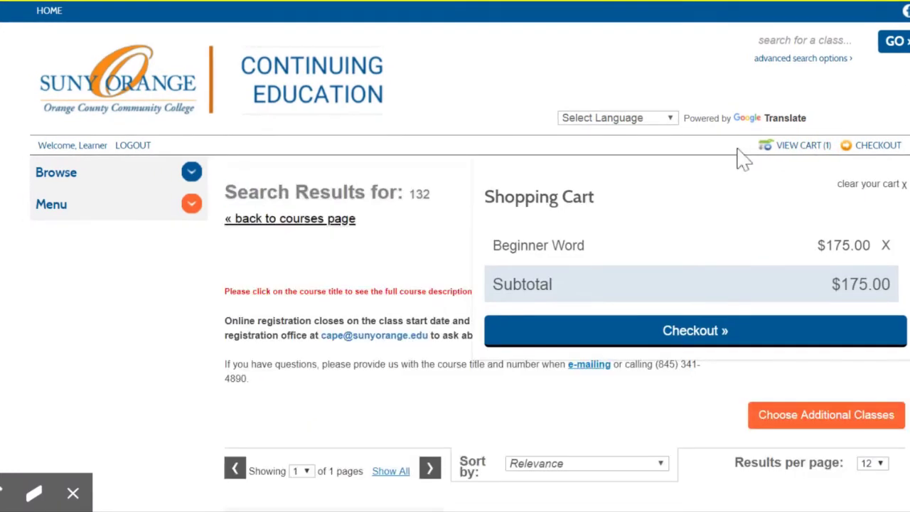
{"action": "left_click", "coordinate": [697, 336]}
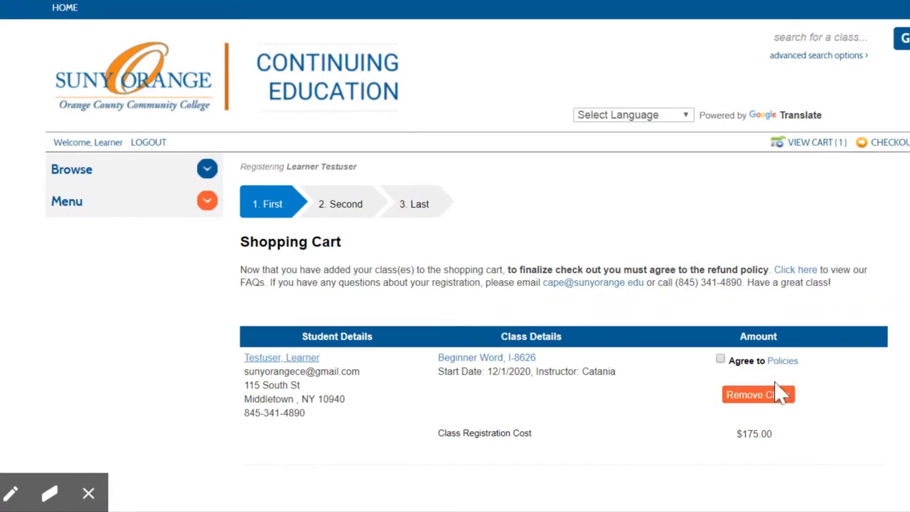
{"action": "left_click", "coordinate": [787, 364]}
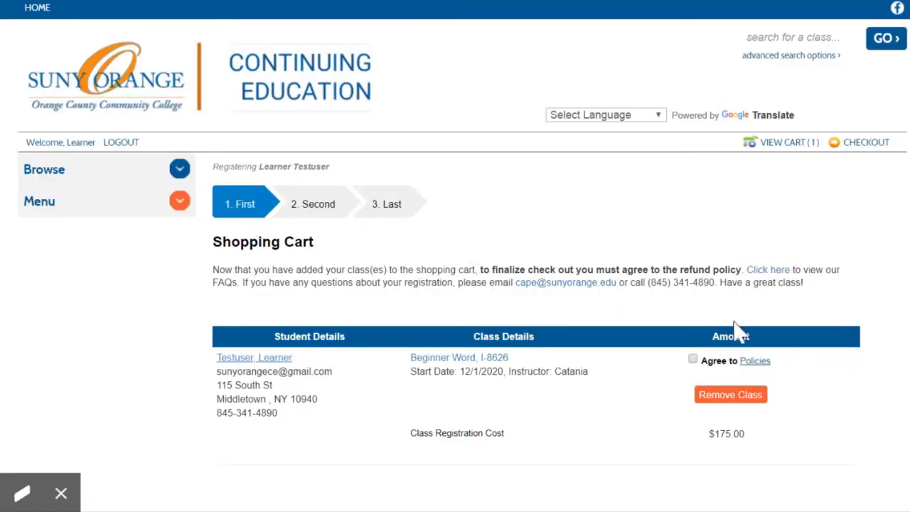
{"action": "left_click", "coordinate": [692, 359]}
{"action": "scroll", "coordinate": [754, 364], "scroll_direction": "down", "scroll_amount": 2}
{"action": "scroll", "coordinate": [686, 384], "scroll_direction": "down", "scroll_amount": 2}
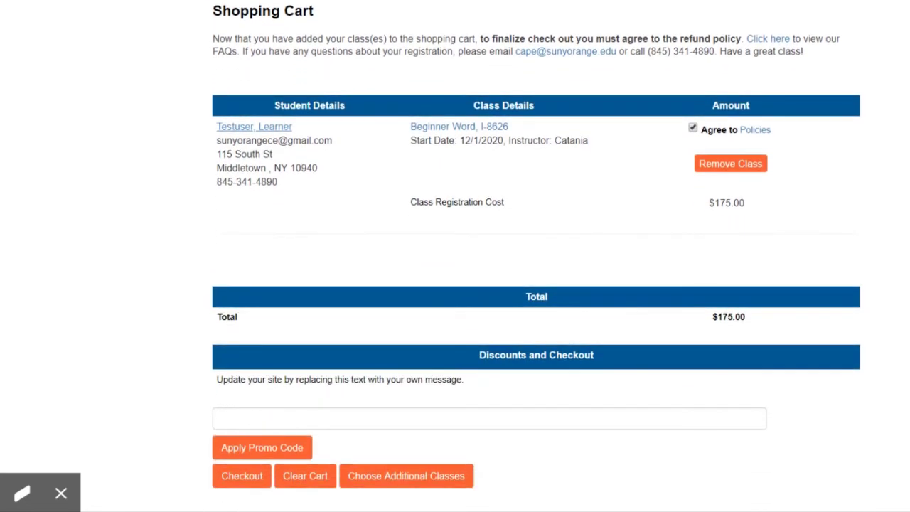
{"action": "left_click", "coordinate": [240, 478]}
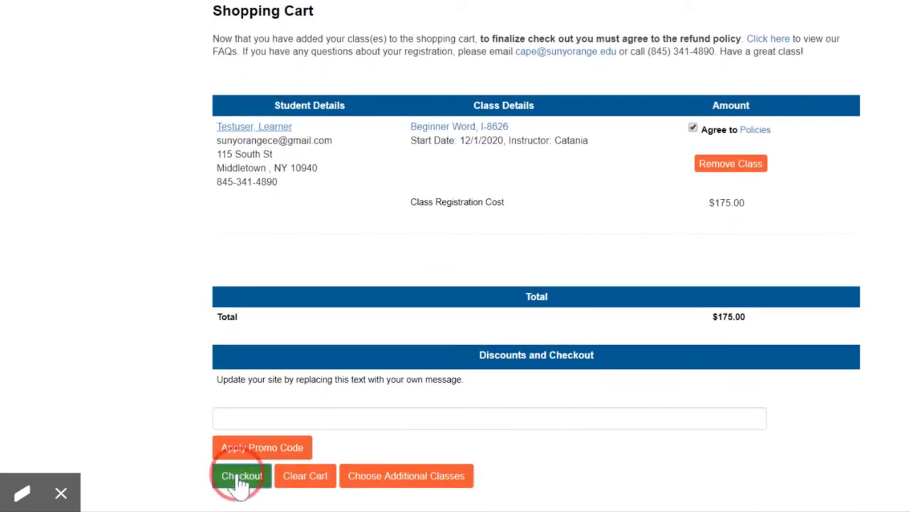